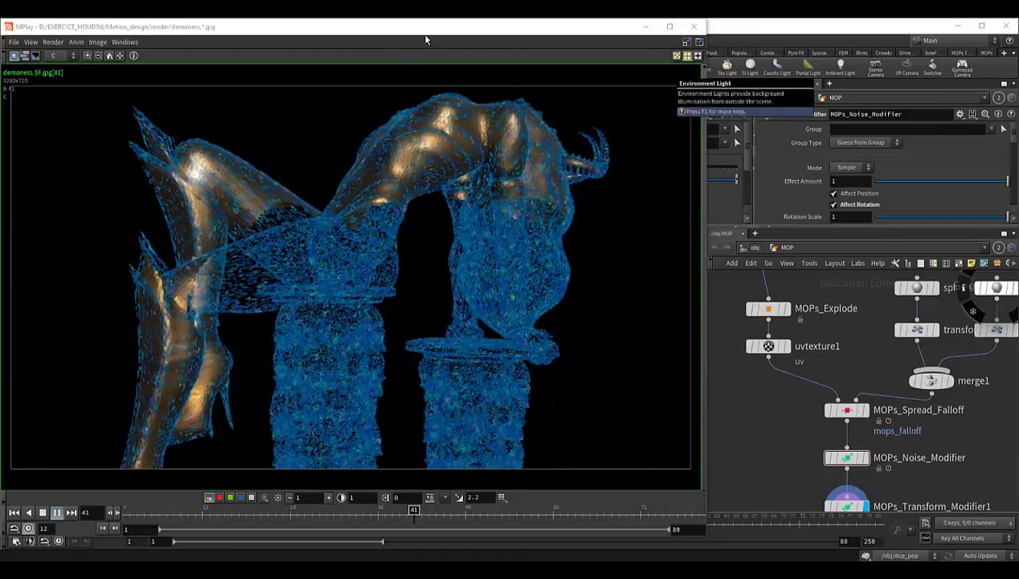
# Step: Watch the rendered demoness shattering sequence in MPlay, then go back to the Houdini scene
pyautogui.moveTo(430, 32); pyautogui.dragTo(430, 33)
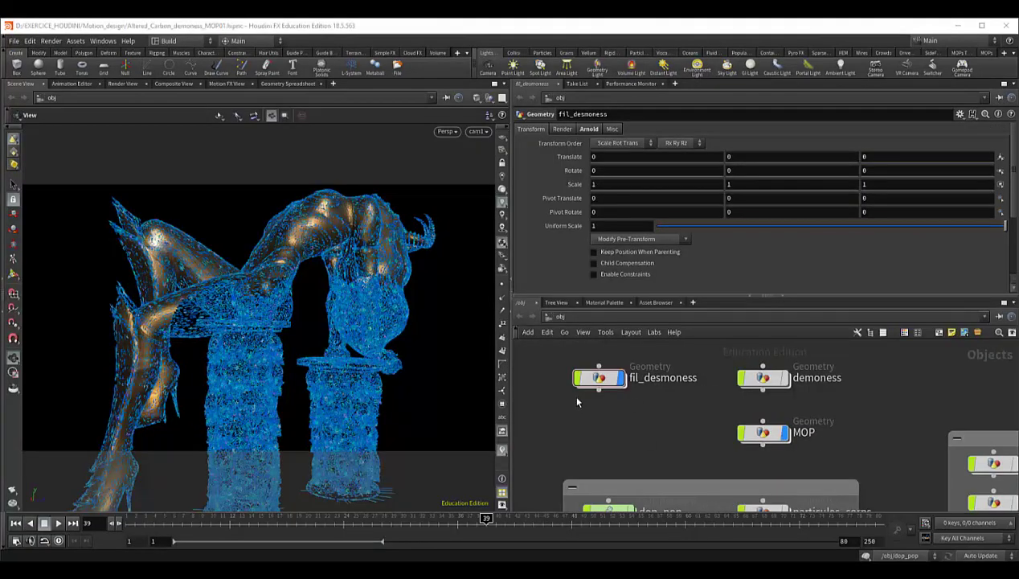
pyautogui.doubleClick(598, 378)
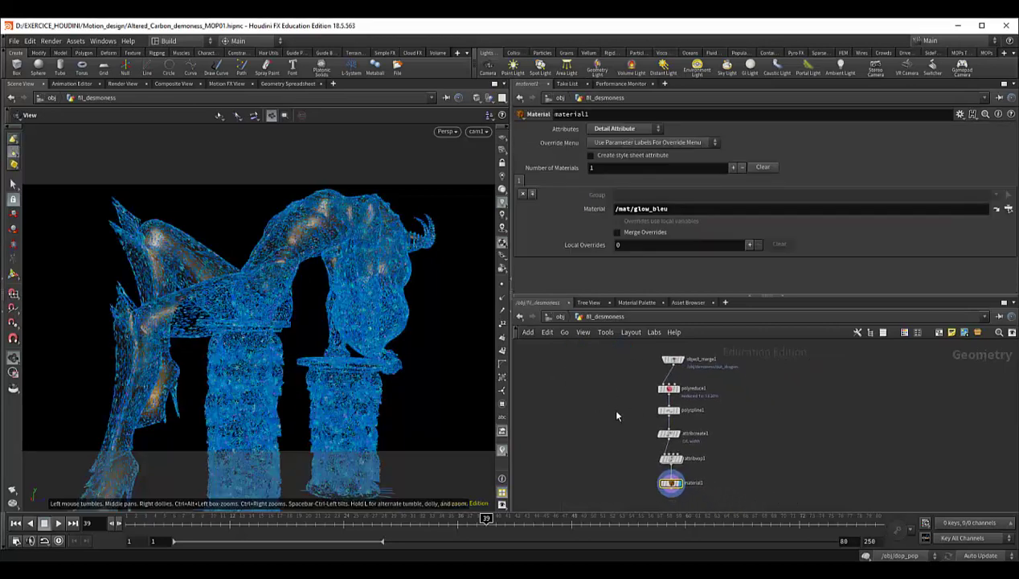
pyautogui.scroll(5, 613, 407)
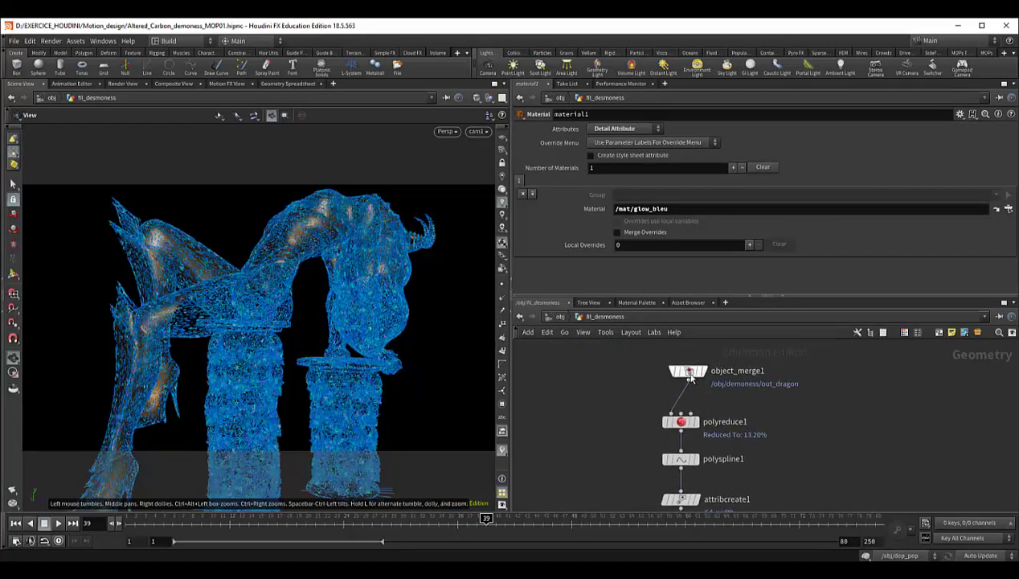
pyautogui.moveTo(690, 378); pyautogui.dragTo(679, 377)
pyautogui.moveTo(673, 384); pyautogui.dragTo(669, 365, button='middle')
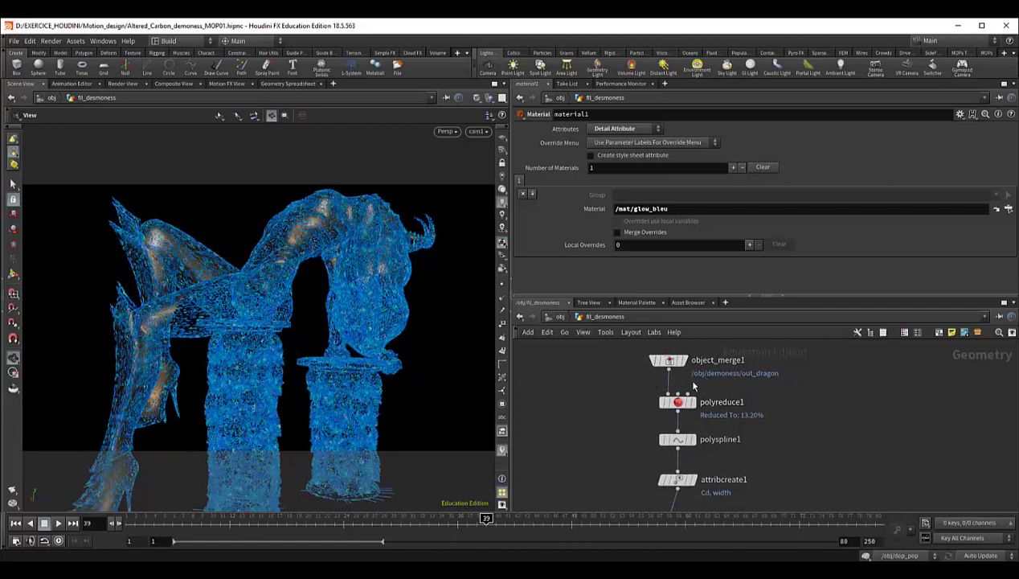
pyautogui.moveTo(754, 443); pyautogui.dragTo(719, 383, button='middle')
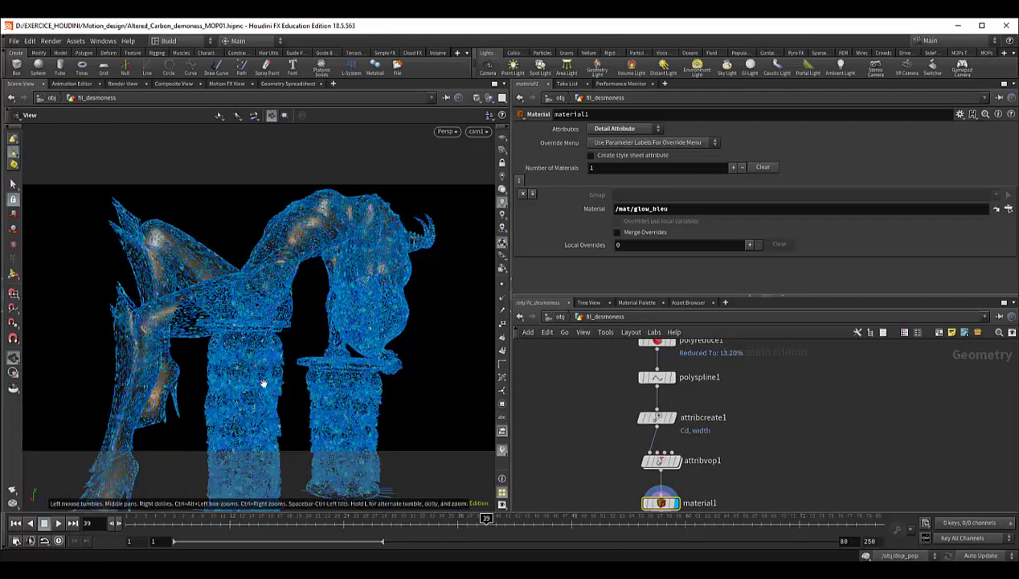
pyautogui.scroll(2, 300, 352)
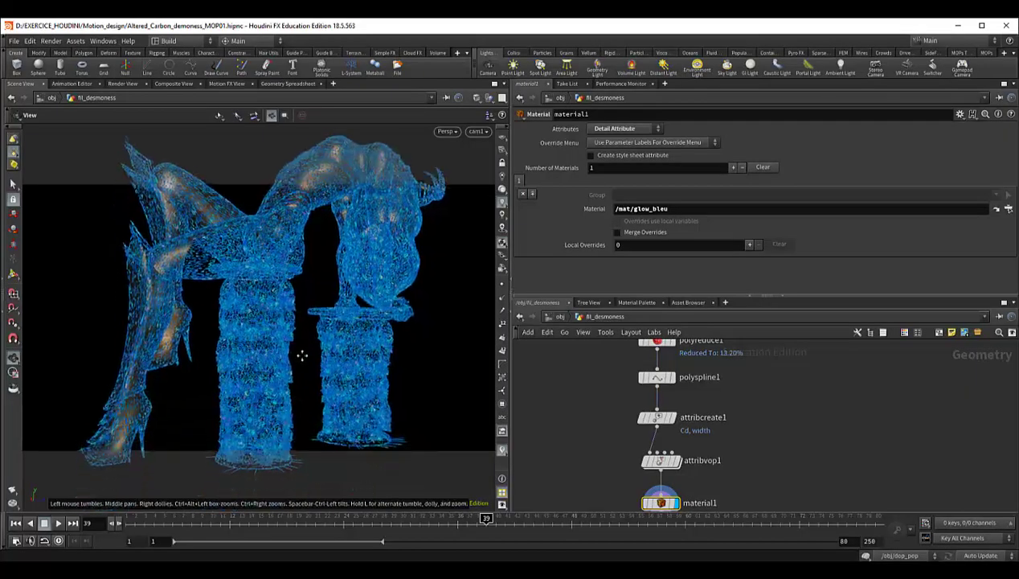
pyautogui.scroll(3, 291, 359)
pyautogui.scroll(3, 288, 357)
pyautogui.scroll(2, 257, 358)
pyautogui.moveTo(257, 358)
pyautogui.mouseDown()
pyautogui.moveTo(321, 359)
pyautogui.moveTo(343, 375)
pyautogui.moveTo(252, 384)
pyautogui.moveTo(233, 369)
pyautogui.moveTo(250, 291)
pyautogui.mouseUp()
pyautogui.moveTo(733, 464); pyautogui.dragTo(716, 397, button='middle')
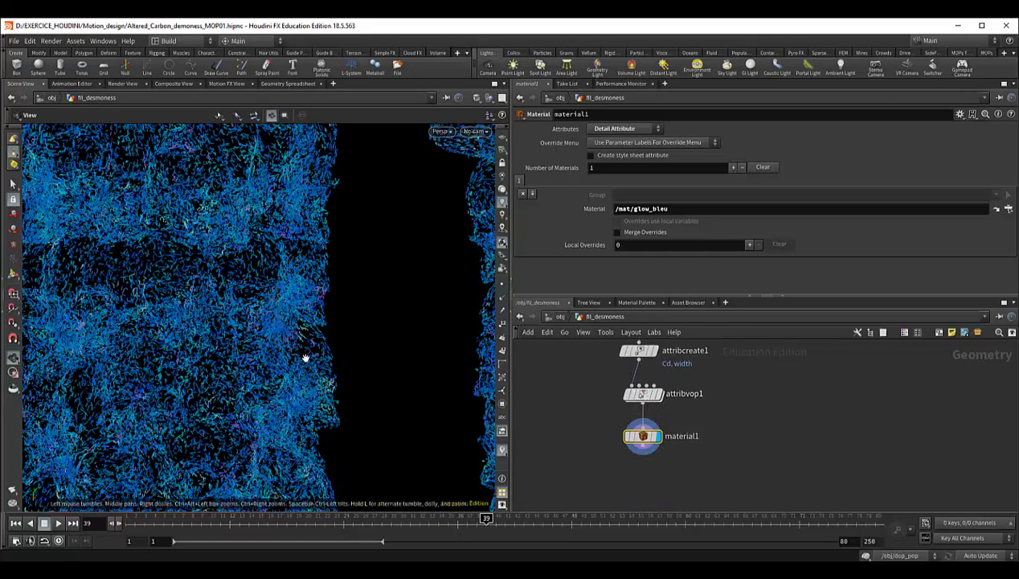
pyautogui.moveTo(305, 357)
pyautogui.mouseDown()
pyautogui.moveTo(259, 356)
pyautogui.moveTo(372, 366)
pyautogui.moveTo(338, 371)
pyautogui.moveTo(285, 353)
pyautogui.moveTo(234, 353)
pyautogui.moveTo(294, 361)
pyautogui.moveTo(271, 353)
pyautogui.moveTo(267, 367)
pyautogui.moveTo(295, 359)
pyautogui.moveTo(296, 372)
pyautogui.mouseUp()
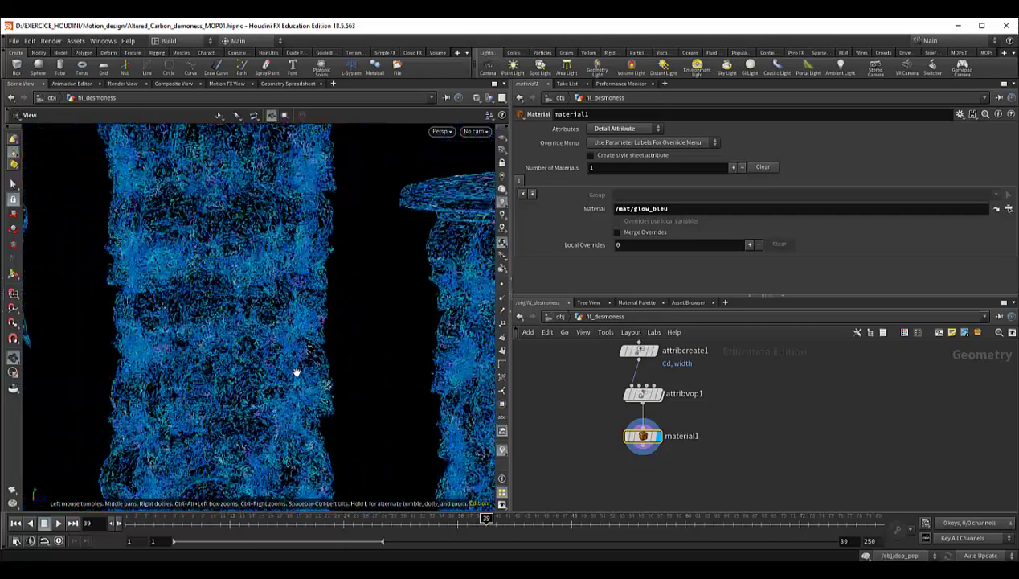
pyautogui.click(563, 318)
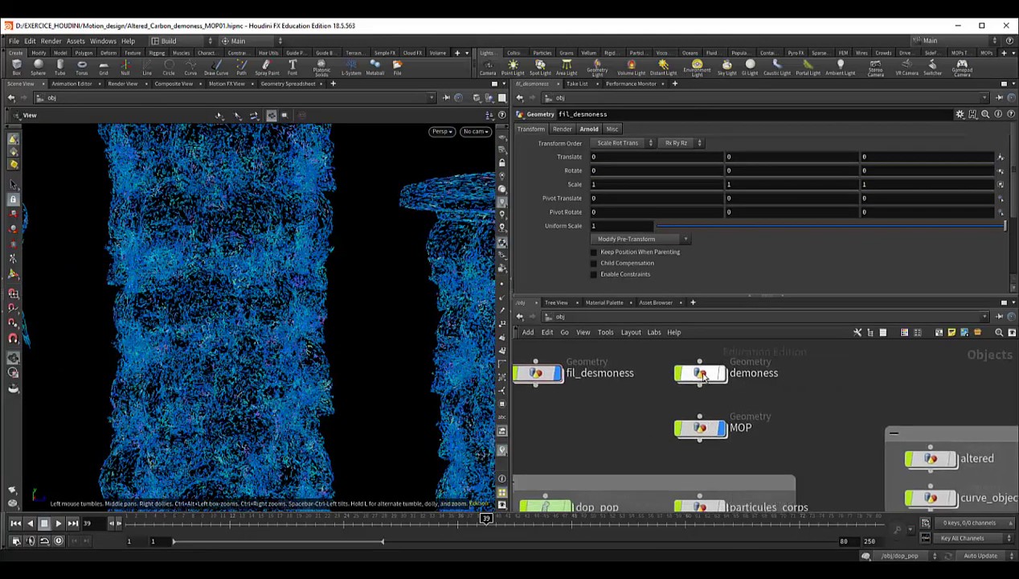
# Step: Dive into the demoness node and pan from the alembic imports down to out_dragon
pyautogui.click(701, 375)
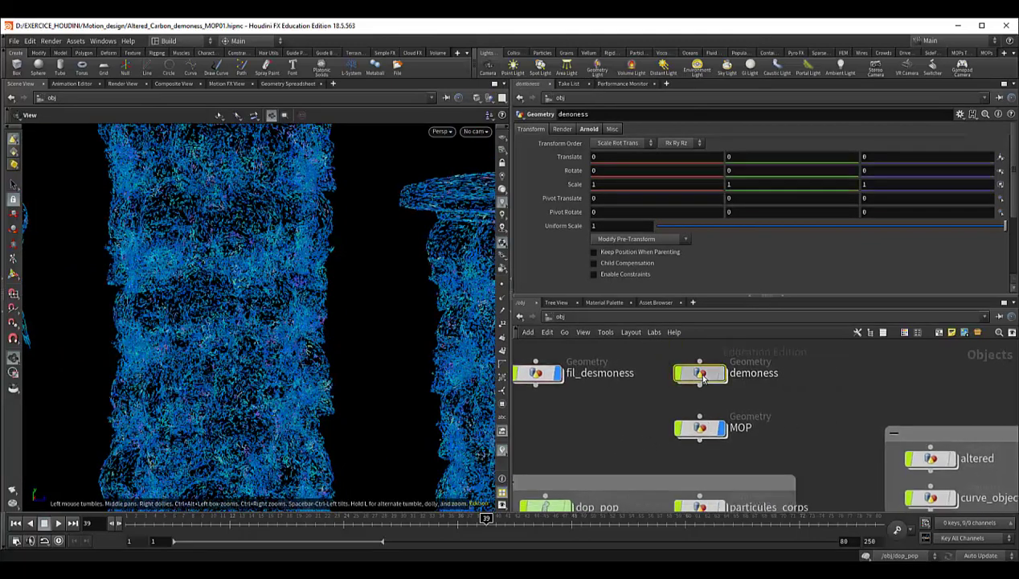
pyautogui.doubleClick(700, 375)
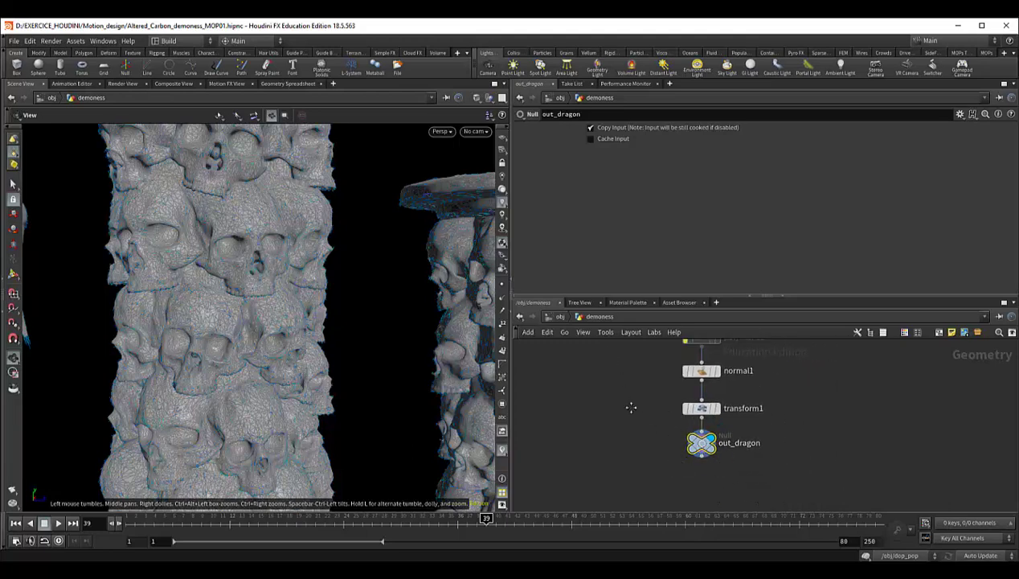
pyautogui.moveTo(631, 408); pyautogui.dragTo(615, 438, button='middle')
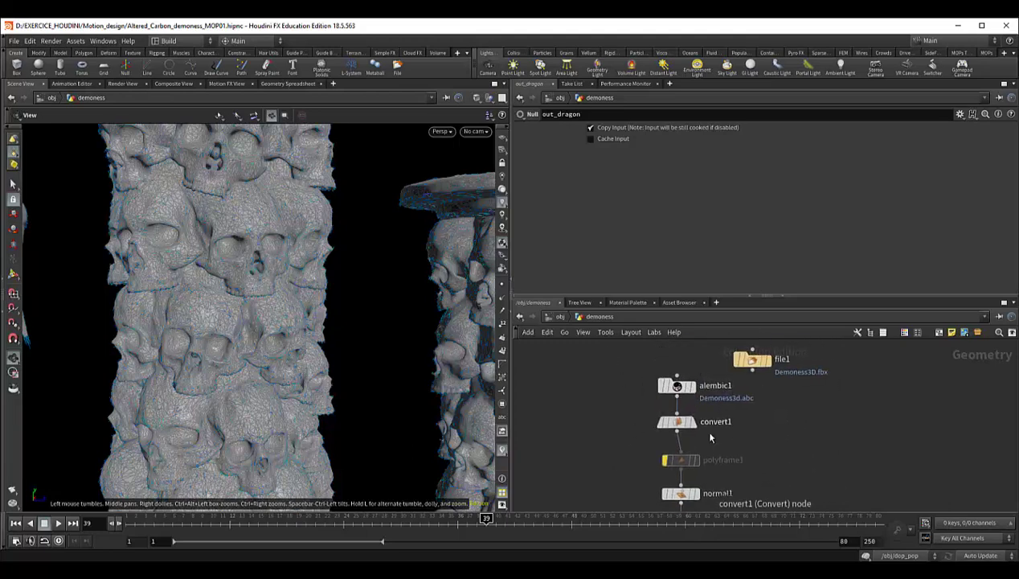
pyautogui.moveTo(753, 475); pyautogui.dragTo(738, 419, button='middle')
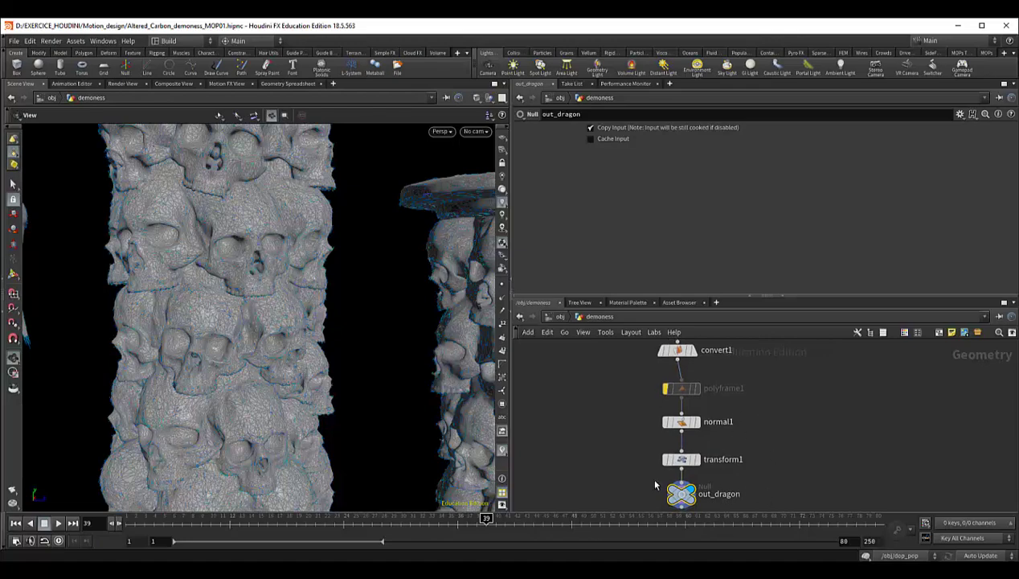
# Step: Zoom and orbit the viewport around the demoness statue on its skull pillars
pyautogui.scroll(2, 350, 415)
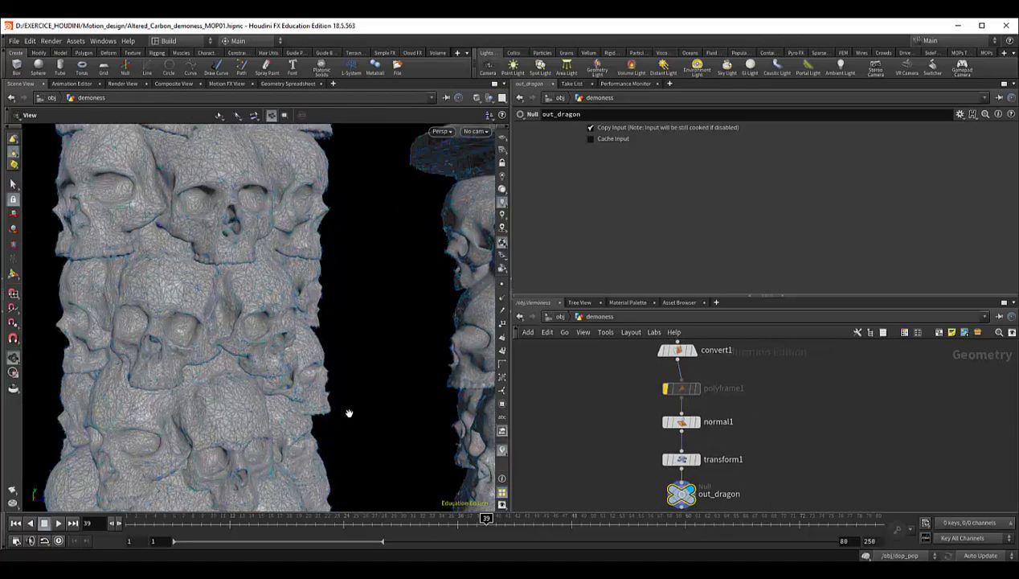
pyautogui.scroll(-2, 329, 406)
pyautogui.scroll(-2, 345, 406)
pyautogui.scroll(-2, 352, 406)
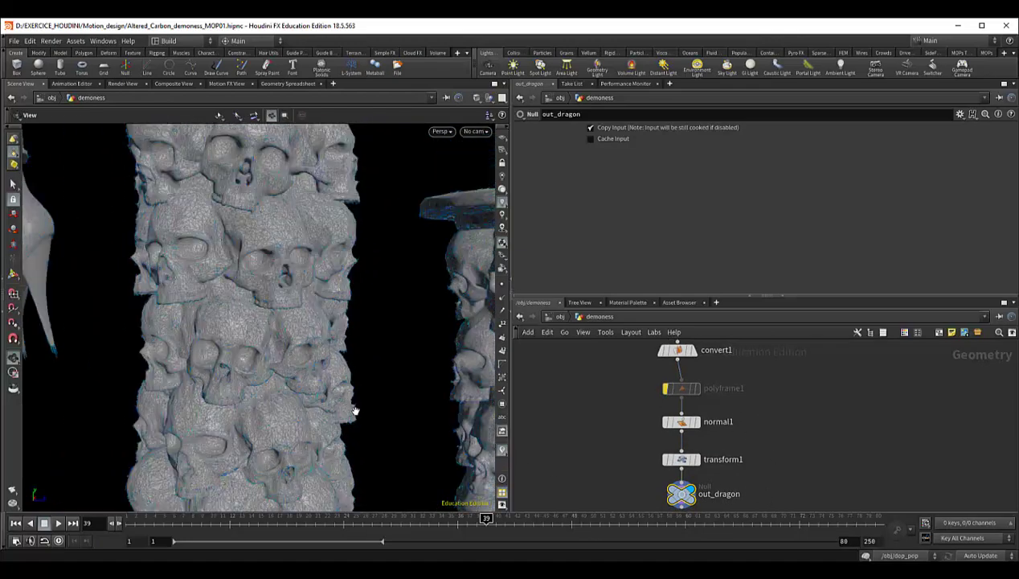
pyautogui.scroll(-2, 354, 410)
pyautogui.scroll(-2, 351, 416)
pyautogui.scroll(-2, 331, 429)
pyautogui.scroll(-2, 312, 441)
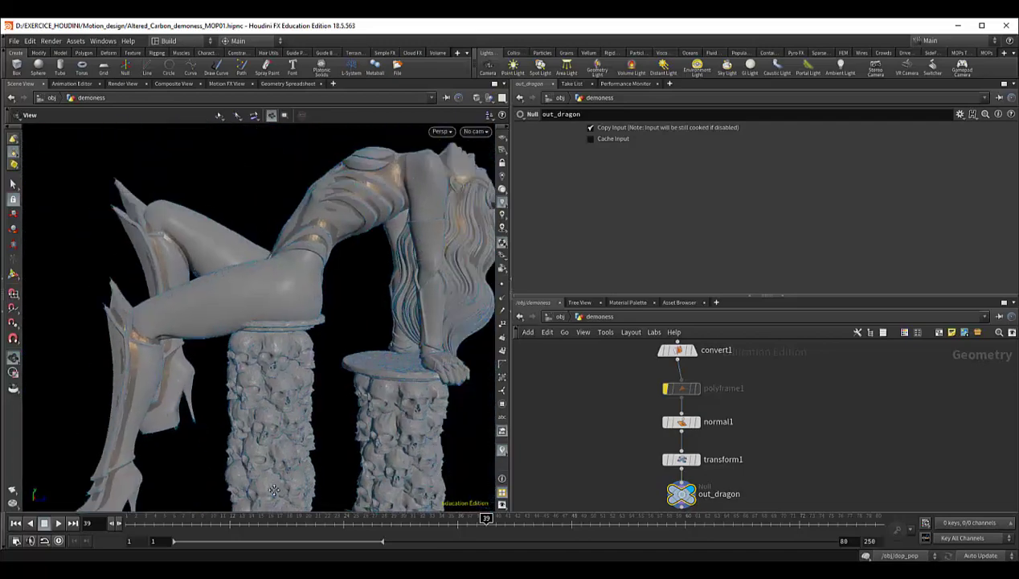
pyautogui.scroll(-2, 292, 451)
pyautogui.moveTo(271, 464); pyautogui.dragTo(324, 477)
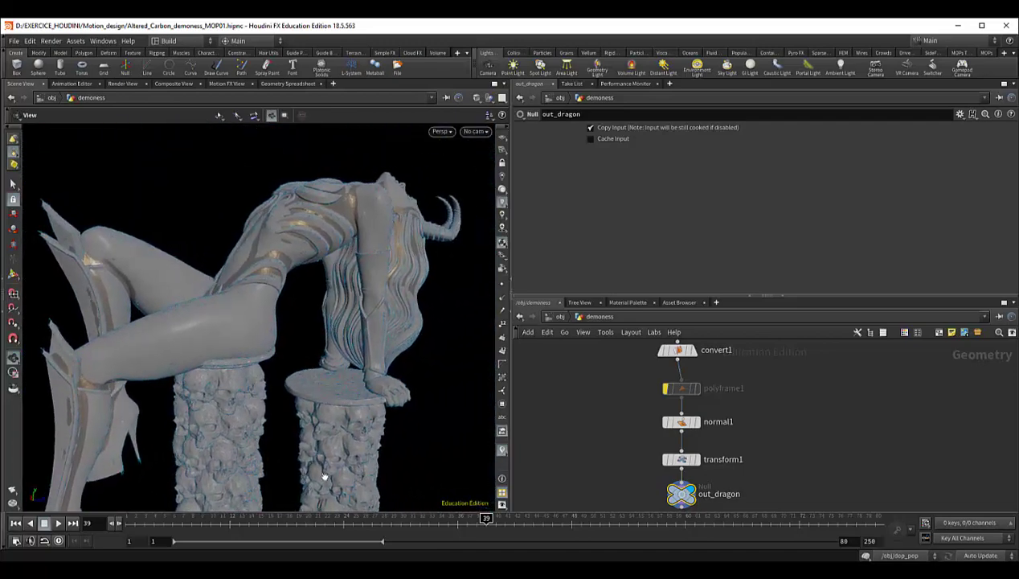
# Step: Enter the MOP network and inspect object_merge1, which imports out_dragon
pyautogui.click(560, 317)
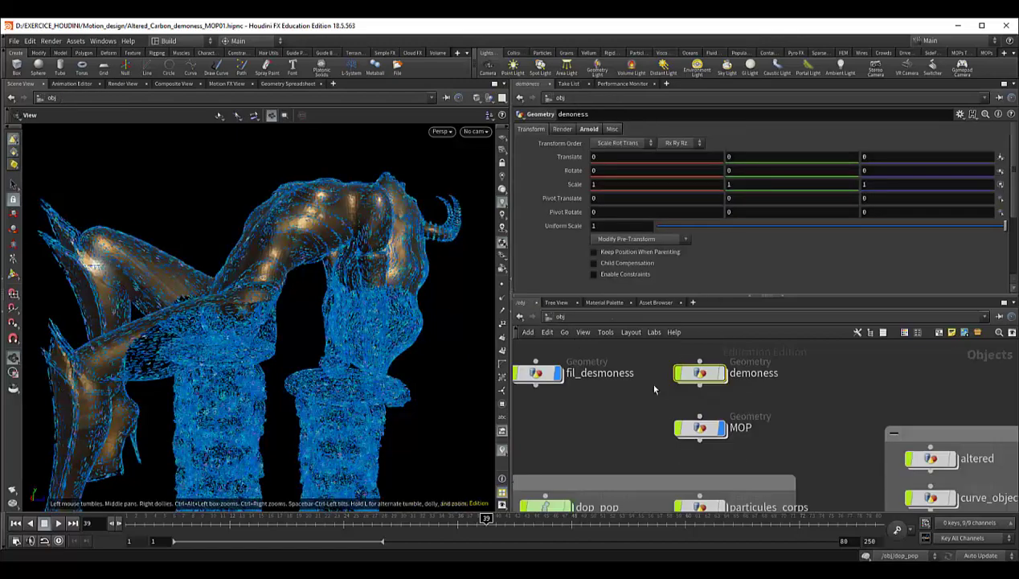
pyautogui.click(701, 429)
pyautogui.doubleClick(701, 430)
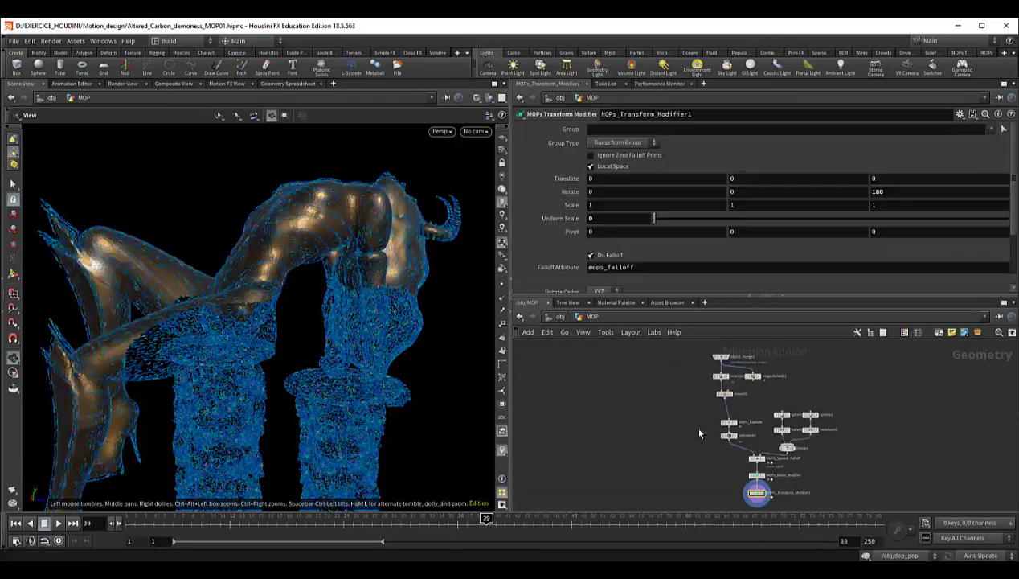
pyautogui.scroll(2, 671, 416)
pyautogui.scroll(2, 683, 414)
pyautogui.scroll(2, 660, 439)
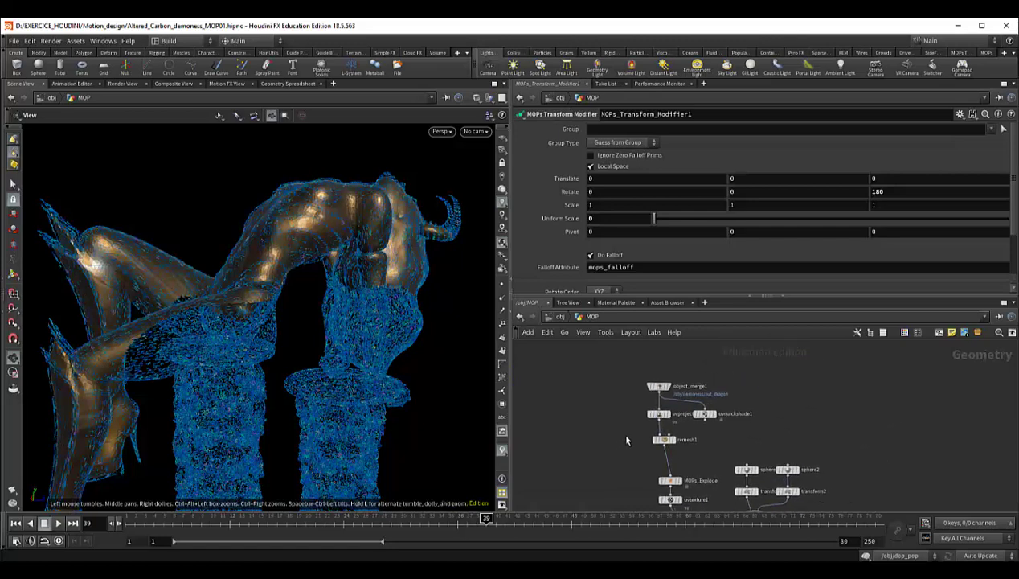
pyautogui.scroll(2, 627, 440)
pyautogui.moveTo(654, 423); pyautogui.dragTo(601, 500, button='middle')
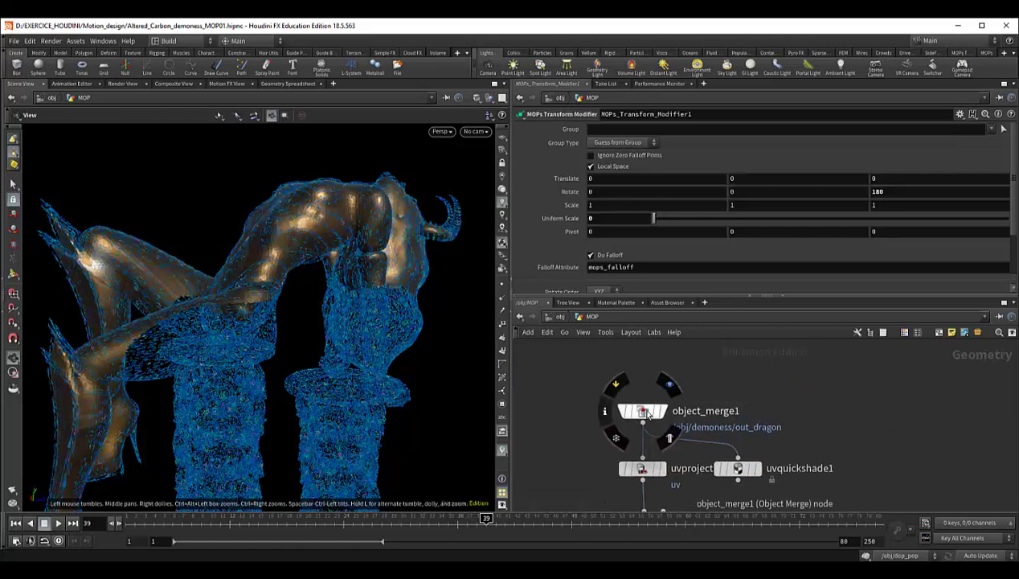
pyautogui.click(648, 413)
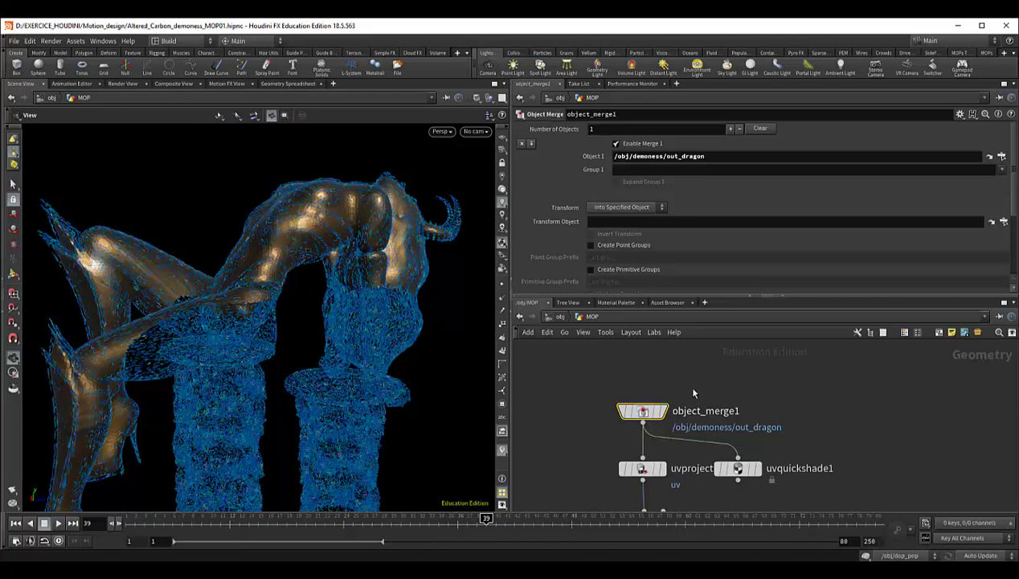
# Step: Delete uvquickshade1 and tidy uvproject1 and remesh1 under object_merge1
pyautogui.moveTo(695, 389); pyautogui.dragTo(698, 356, button='middle')
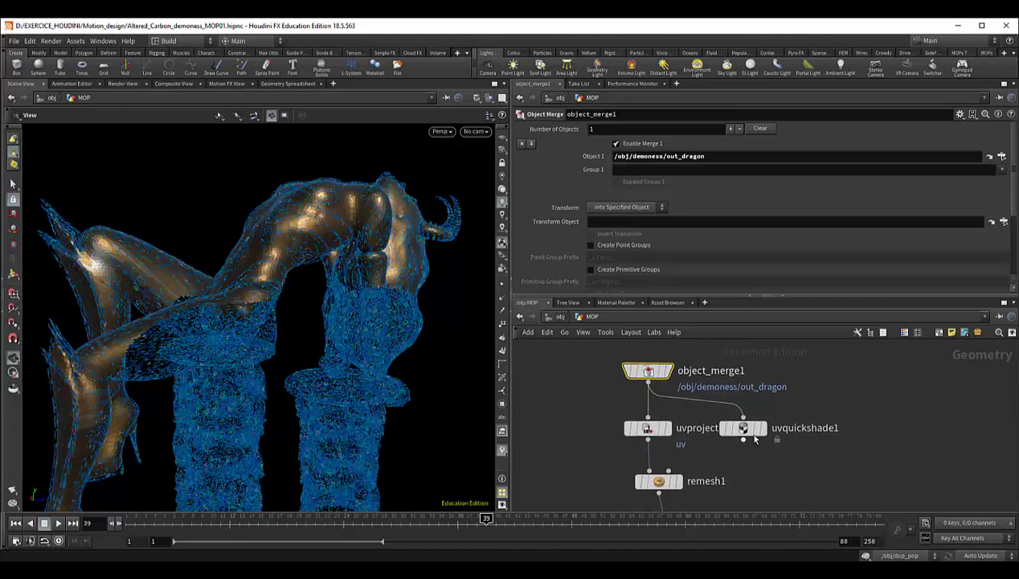
pyautogui.moveTo(744, 432); pyautogui.dragTo(853, 427)
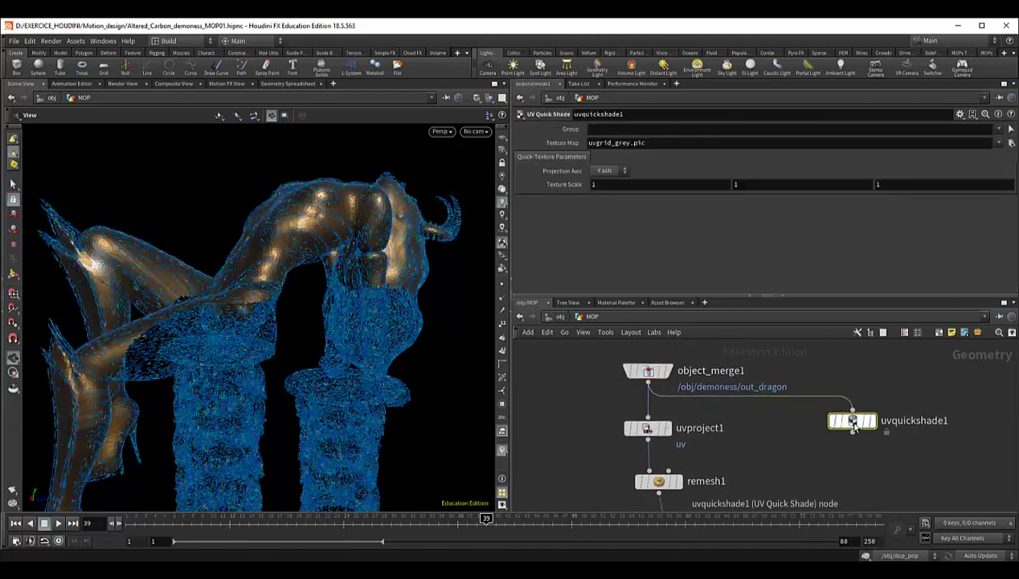
pyautogui.press('Delete')
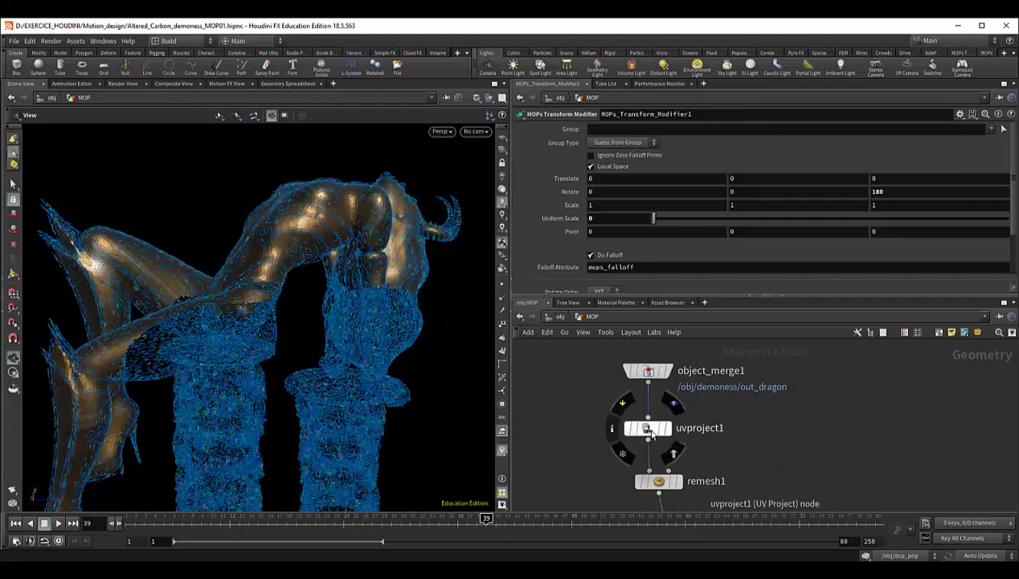
pyautogui.moveTo(716, 417); pyautogui.dragTo(719, 453, button='middle')
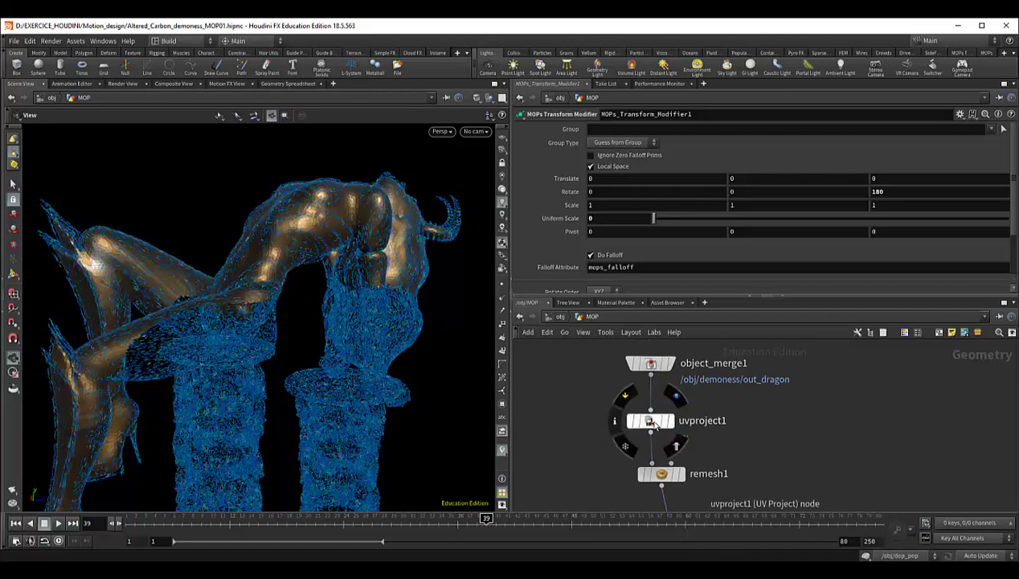
pyautogui.moveTo(649, 420); pyautogui.dragTo(649, 414)
pyautogui.moveTo(739, 449); pyautogui.dragTo(730, 420, button='middle')
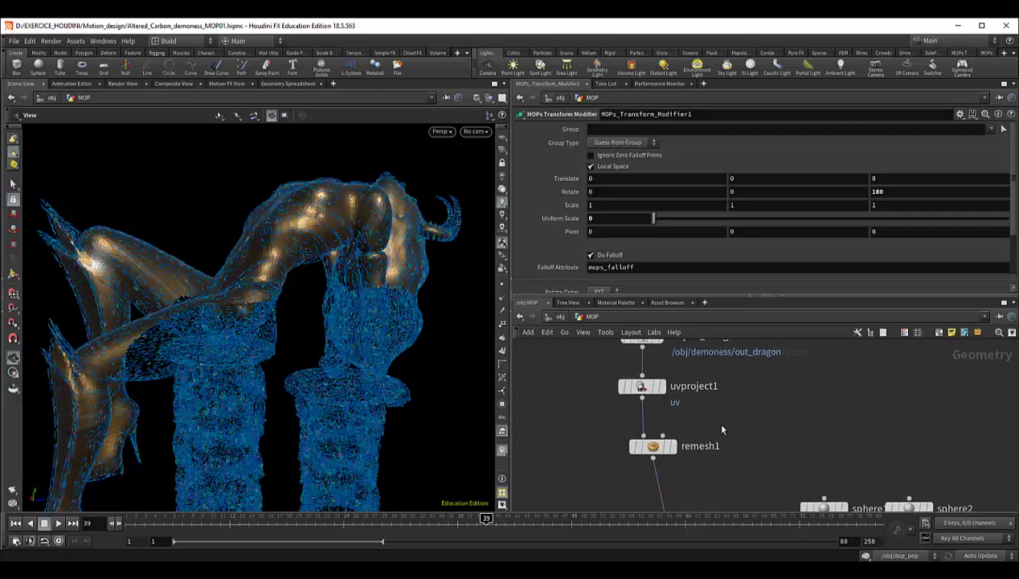
pyautogui.moveTo(661, 473)
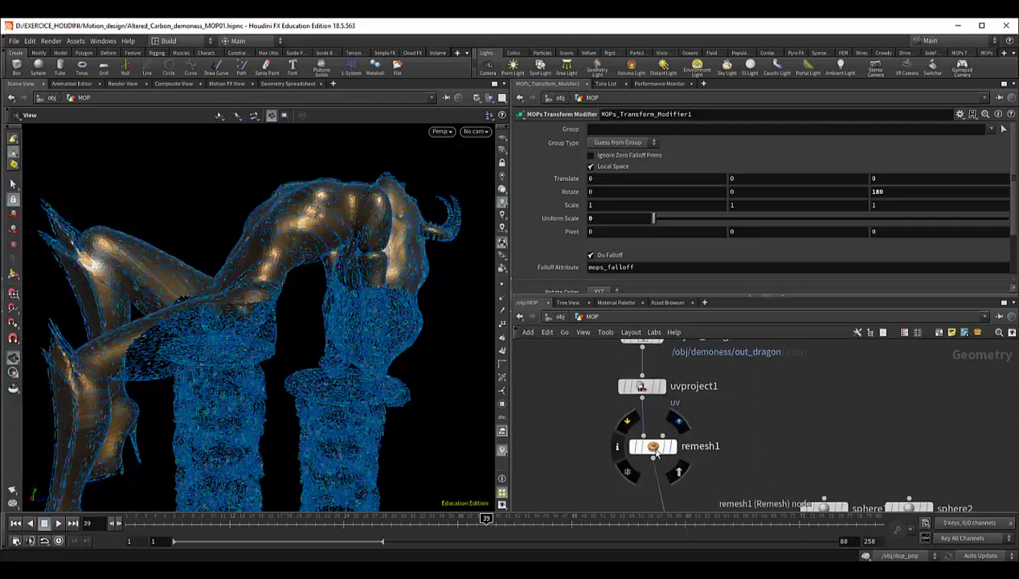
pyautogui.moveTo(657, 453); pyautogui.dragTo(652, 452)
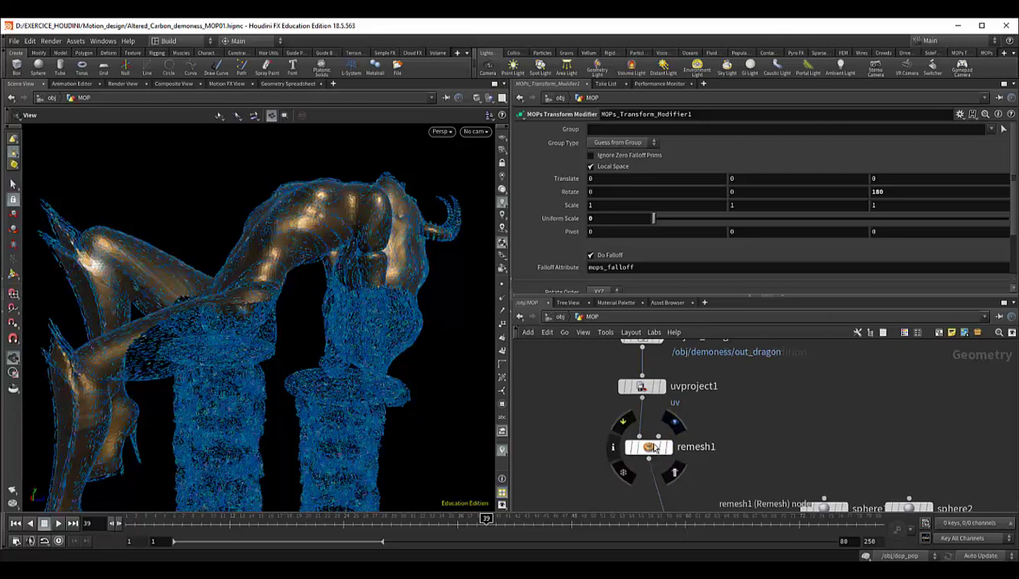
# Step: Reposition MOPs_Explode and view remesh1's info: 55,285 points, 111,140 primitives at target size 0.5
pyautogui.click(649, 454)
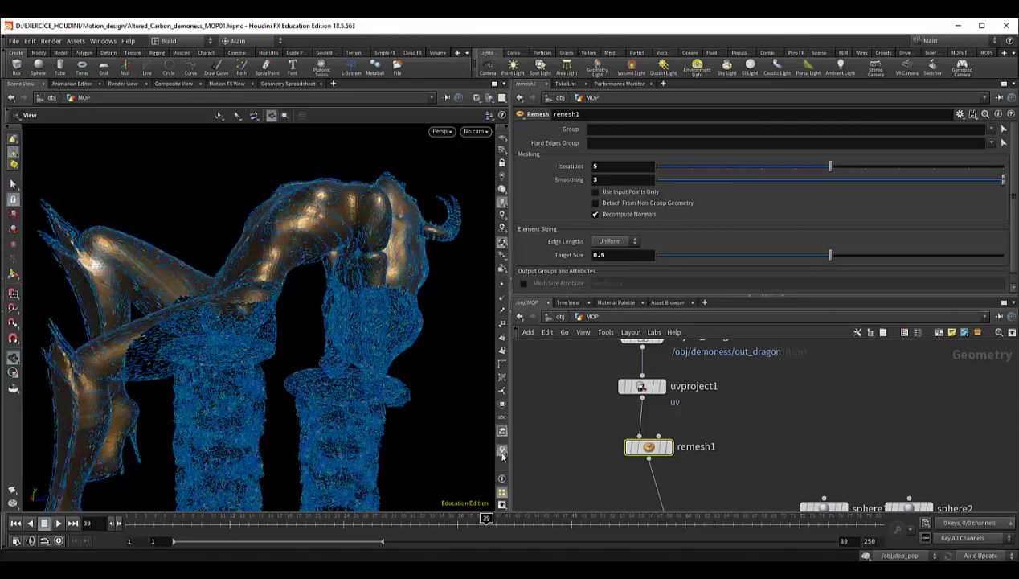
pyautogui.moveTo(590, 471)
pyautogui.mouseDown(button='middle')
pyautogui.moveTo(581, 415)
pyautogui.moveTo(581, 446)
pyautogui.mouseUp(button='middle')
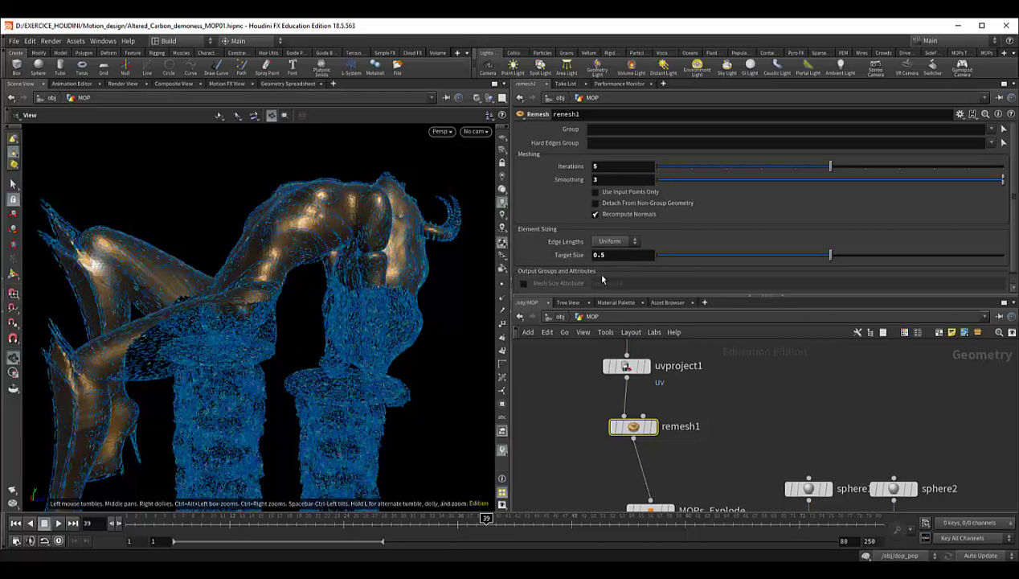
pyautogui.moveTo(567, 465); pyautogui.dragTo(564, 417, button='middle')
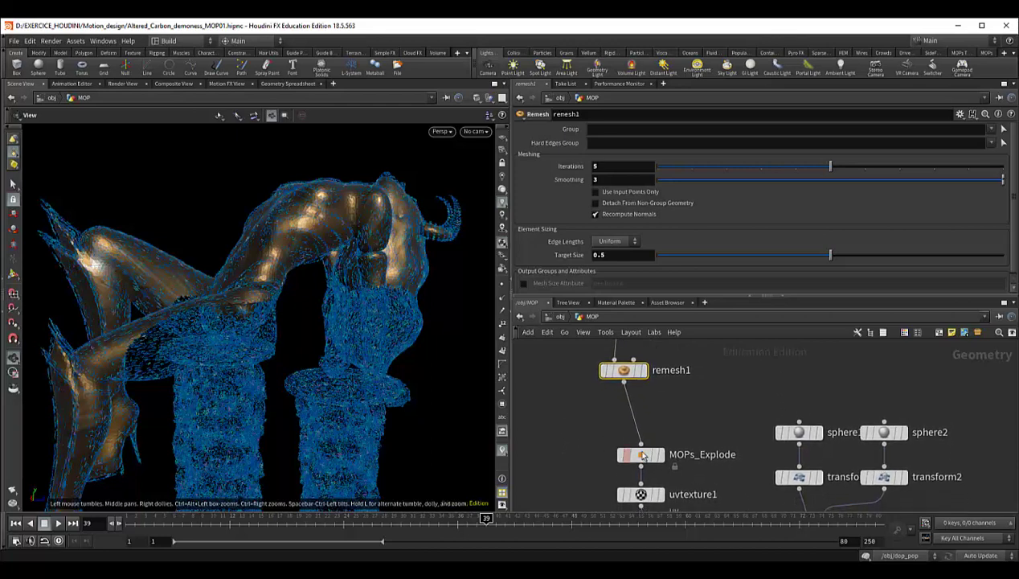
pyautogui.moveTo(644, 455); pyautogui.dragTo(632, 431)
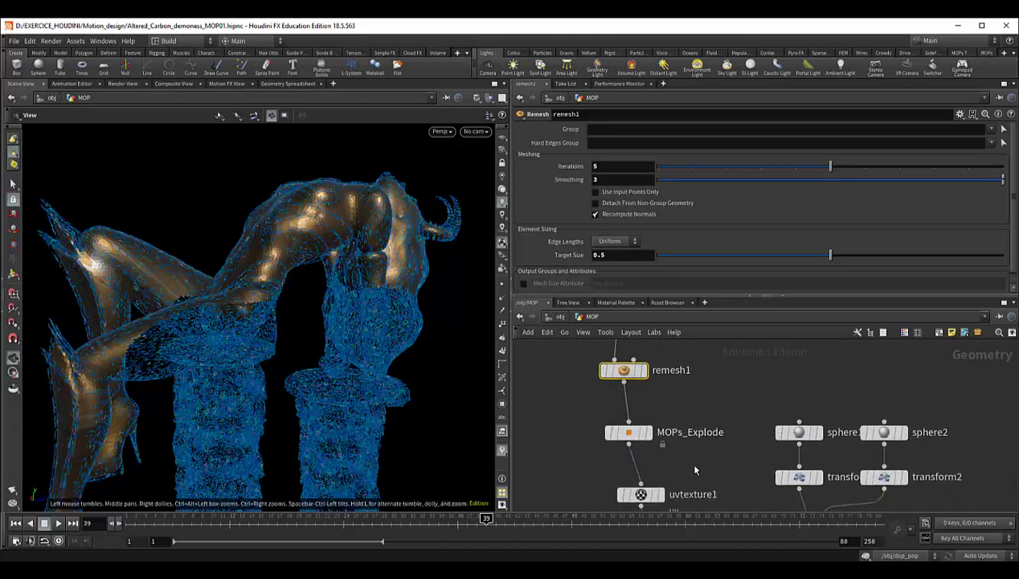
pyautogui.moveTo(701, 468); pyautogui.dragTo(687, 419, button='middle')
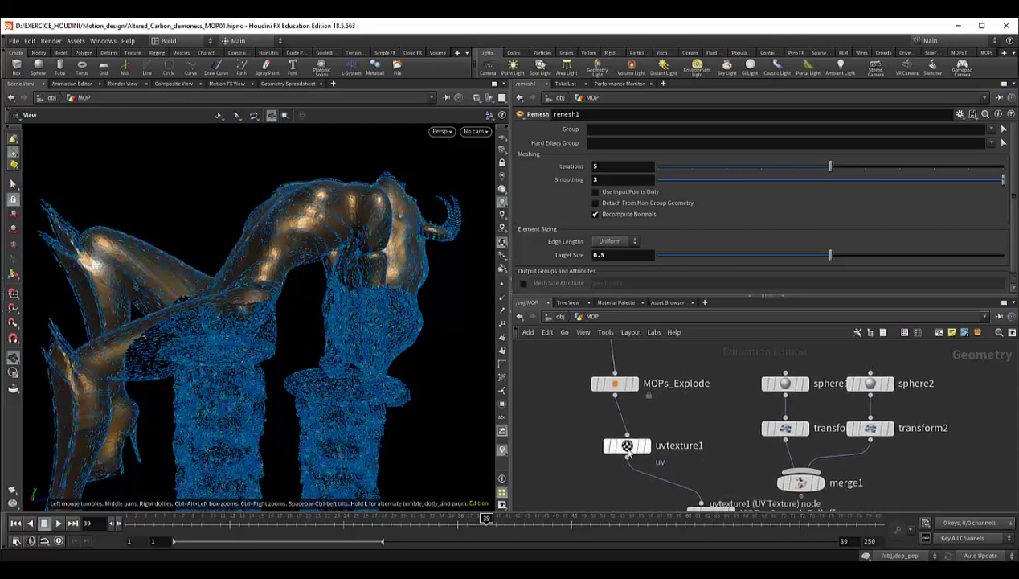
pyautogui.moveTo(663, 353); pyautogui.dragTo(694, 503, button='middle')
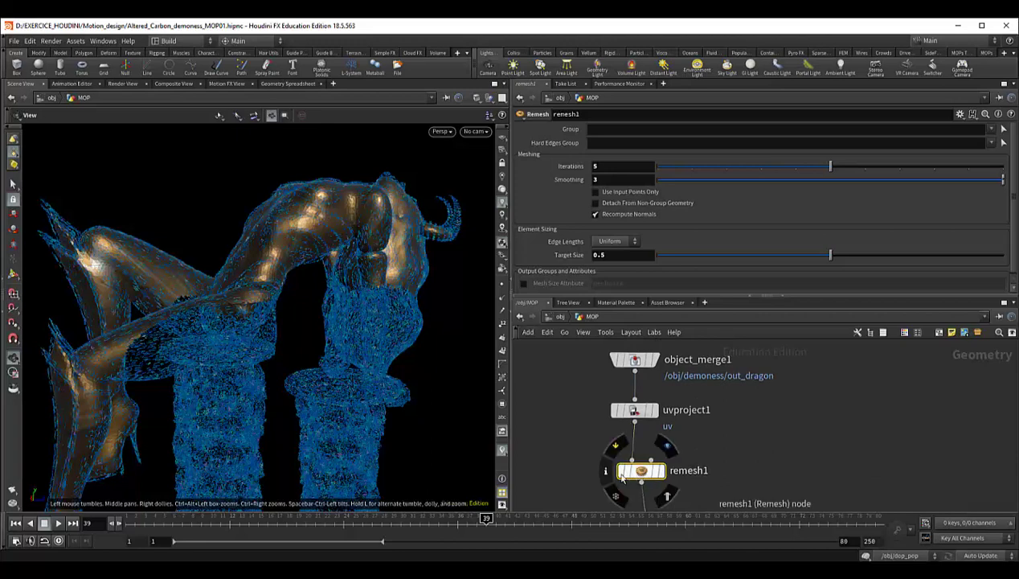
pyautogui.click(606, 472)
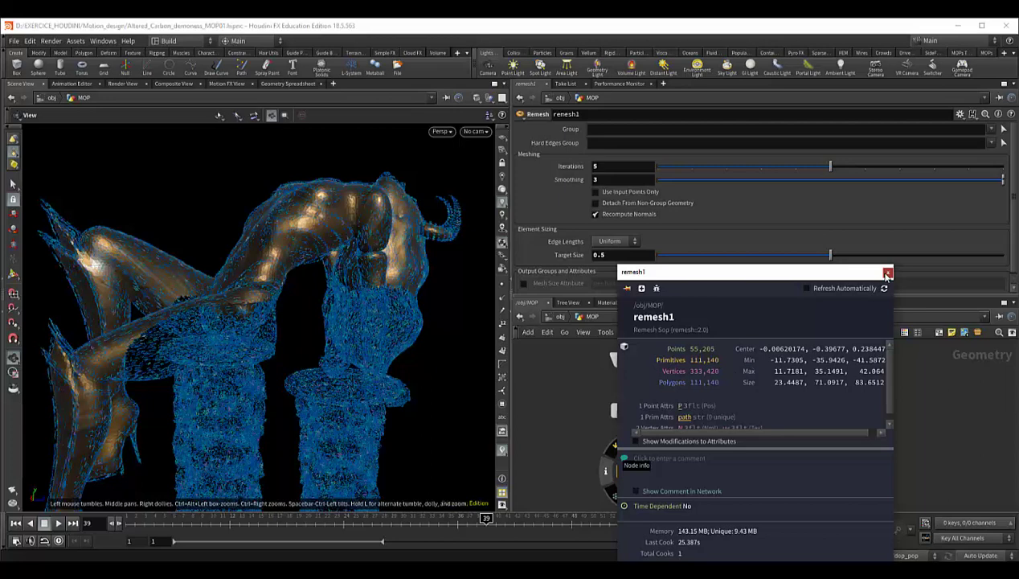
# Step: Close the remesh1 info and display the MOPs_Explode parameters
pyautogui.click(887, 274)
pyautogui.moveTo(772, 461); pyautogui.dragTo(738, 333, button='middle')
pyautogui.moveTo(721, 459); pyautogui.dragTo(697, 392, button='middle')
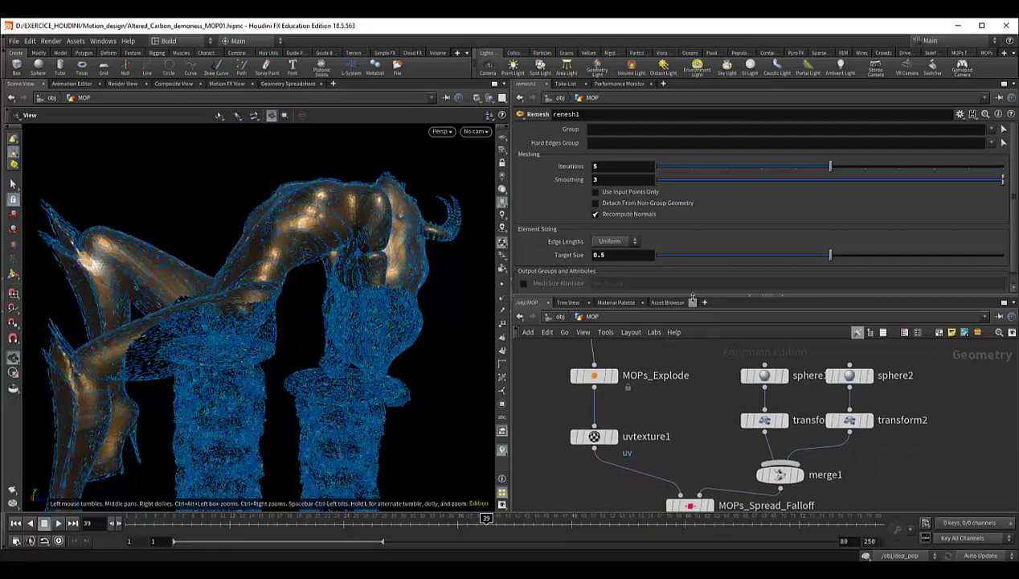
pyautogui.moveTo(792, 296); pyautogui.dragTo(793, 279)
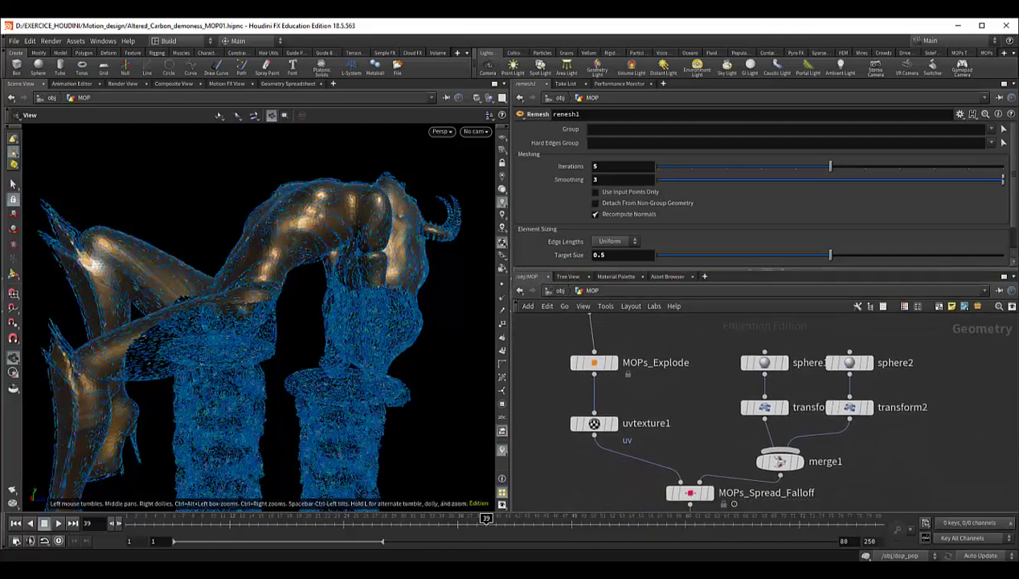
pyautogui.click(594, 363)
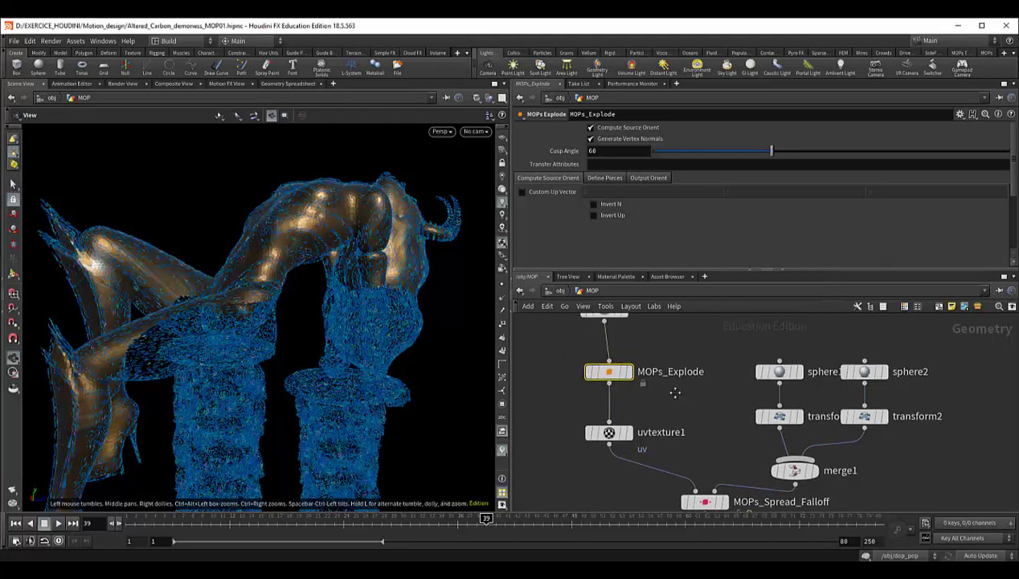
# Step: Arrange remesh1 and merge1 nodes and browse the MOPs > Tools node list
pyautogui.moveTo(667, 387); pyautogui.dragTo(669, 450, button='middle')
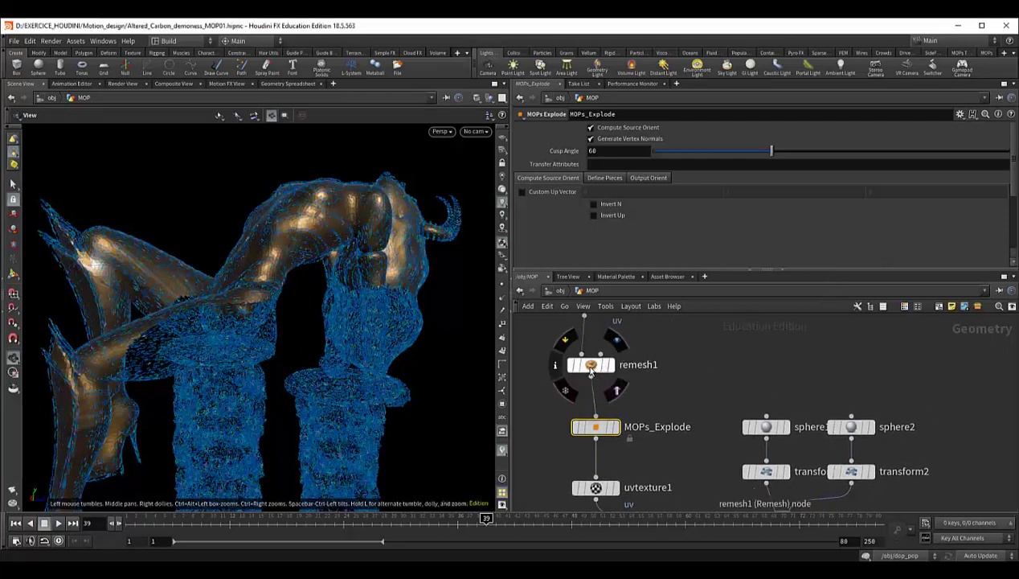
pyautogui.moveTo(607, 368); pyautogui.dragTo(612, 369)
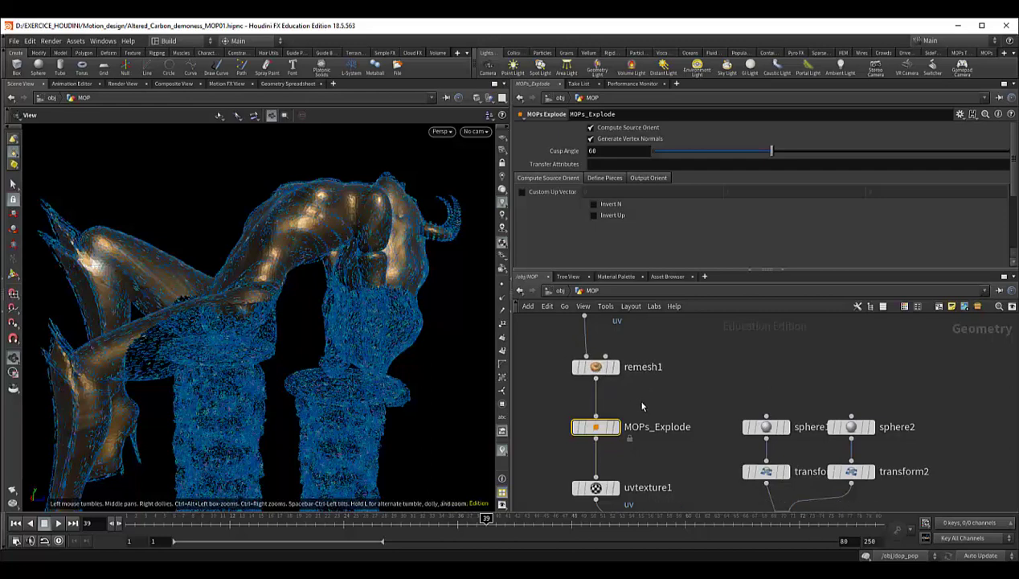
pyautogui.moveTo(641, 405); pyautogui.dragTo(624, 331, button='middle')
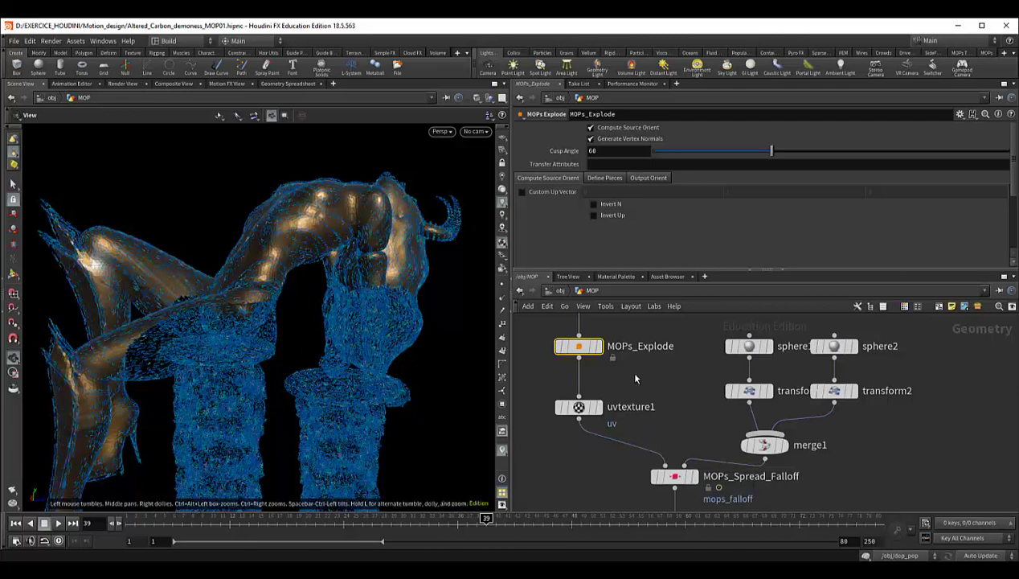
pyautogui.press('Tab')
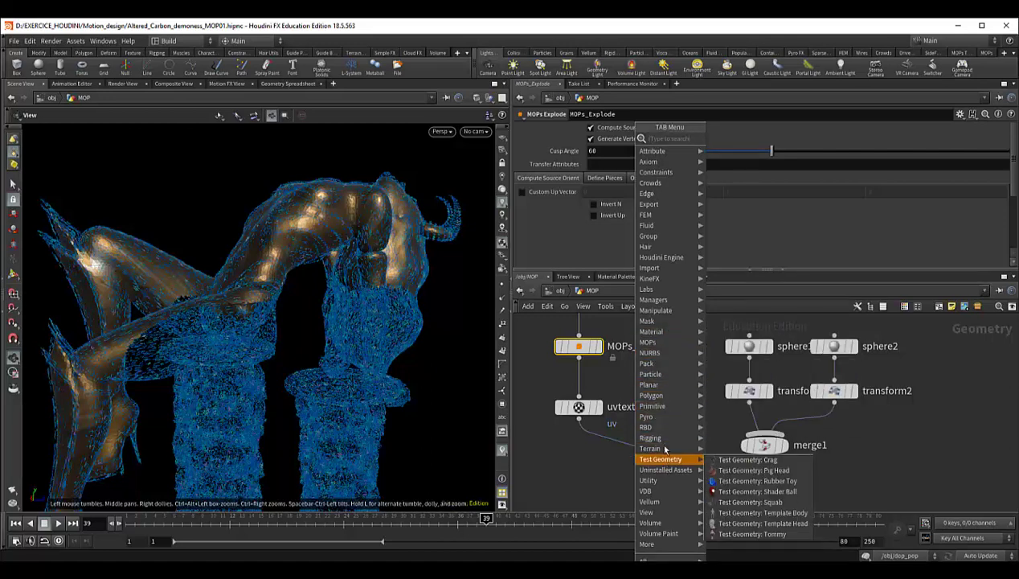
pyautogui.moveTo(667, 342)
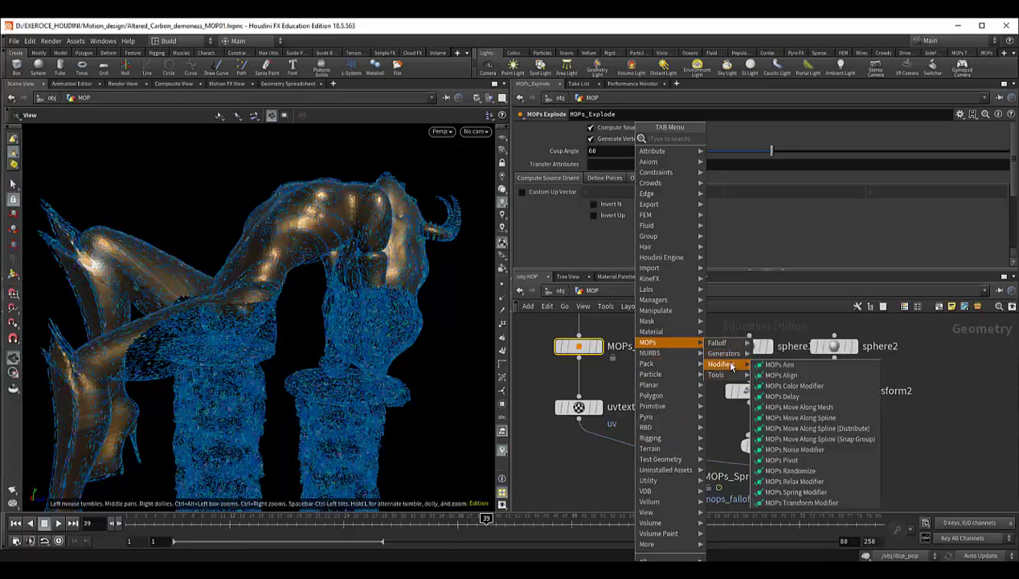
pyautogui.moveTo(716, 374)
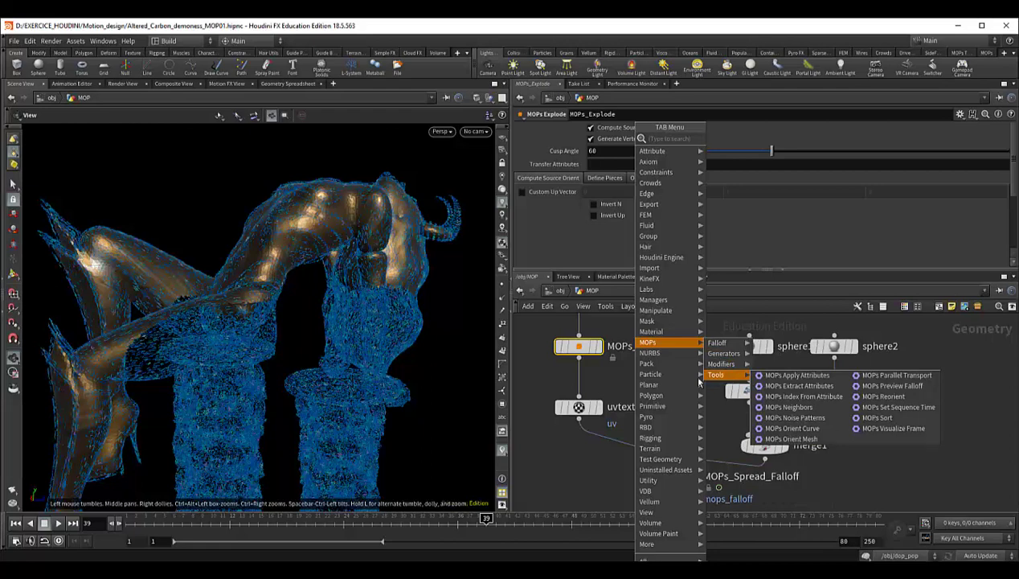
pyautogui.press('Escape')
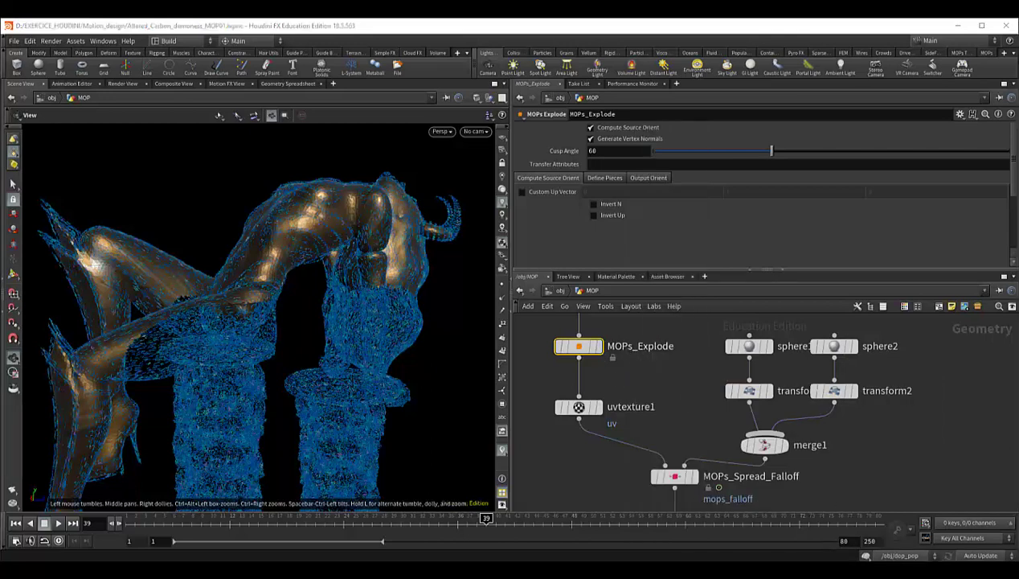
pyautogui.press('Tab')
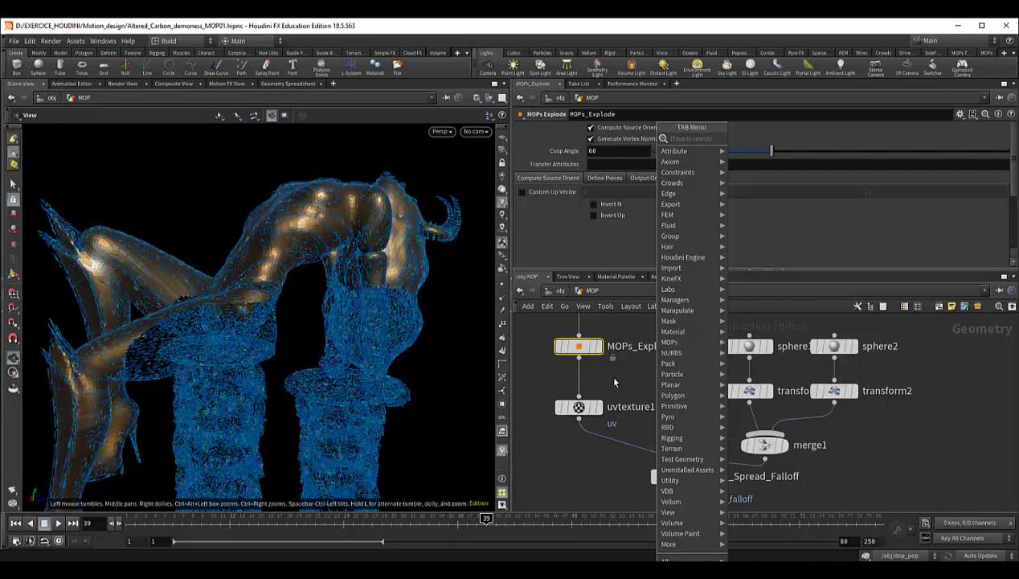
pyautogui.click(609, 380)
pyautogui.moveTo(579, 351); pyautogui.dragTo(579, 356)
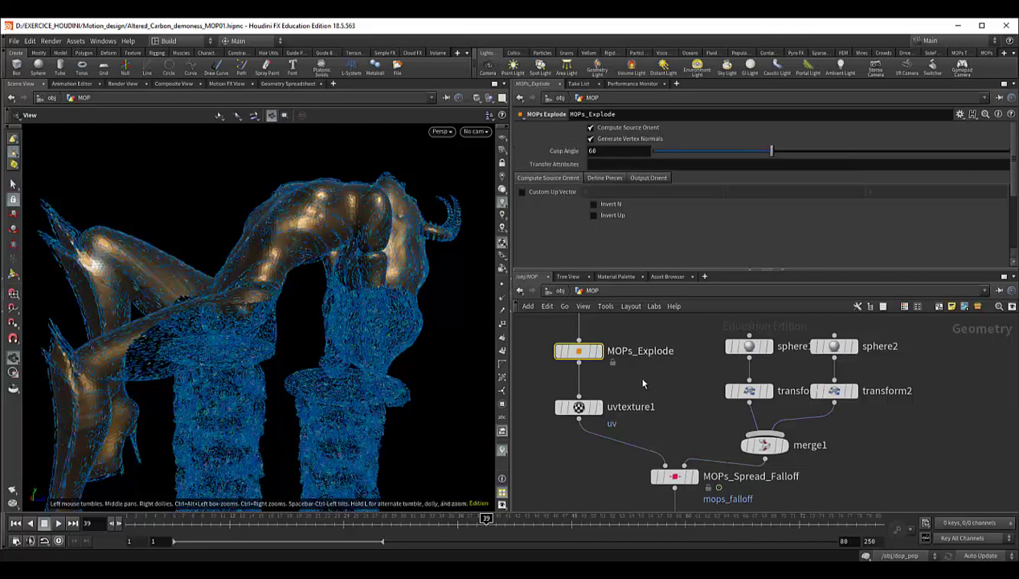
pyautogui.moveTo(643, 383)
pyautogui.mouseDown(button='middle')
pyautogui.moveTo(653, 469)
pyautogui.moveTo(588, 358)
pyautogui.mouseUp(button='middle')
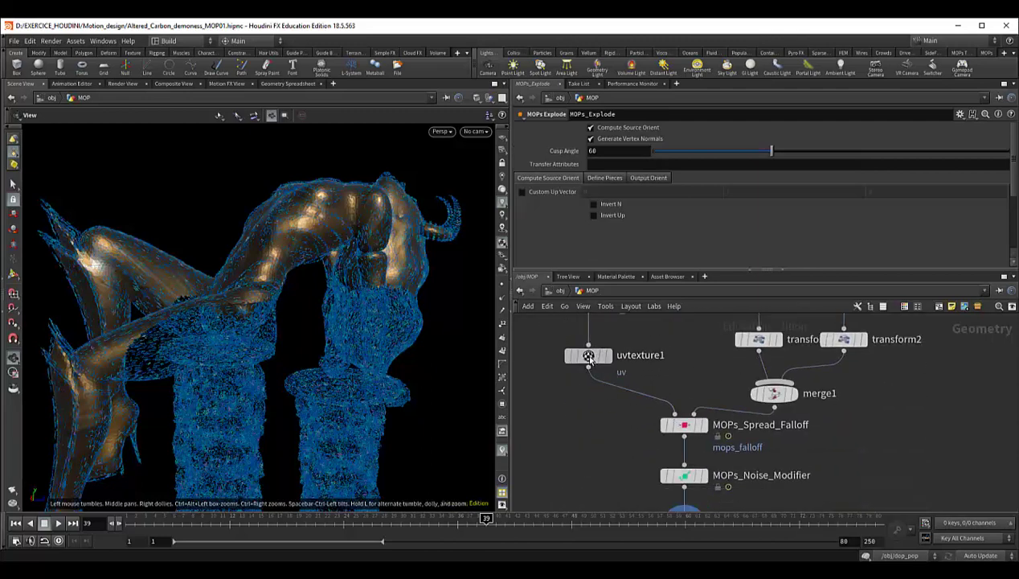
# Step: Bypass uvtexture1 so MOPs_Explode feeds MOPs_Spread_Falloff, and show the falloff's parameters
pyautogui.click(588, 357)
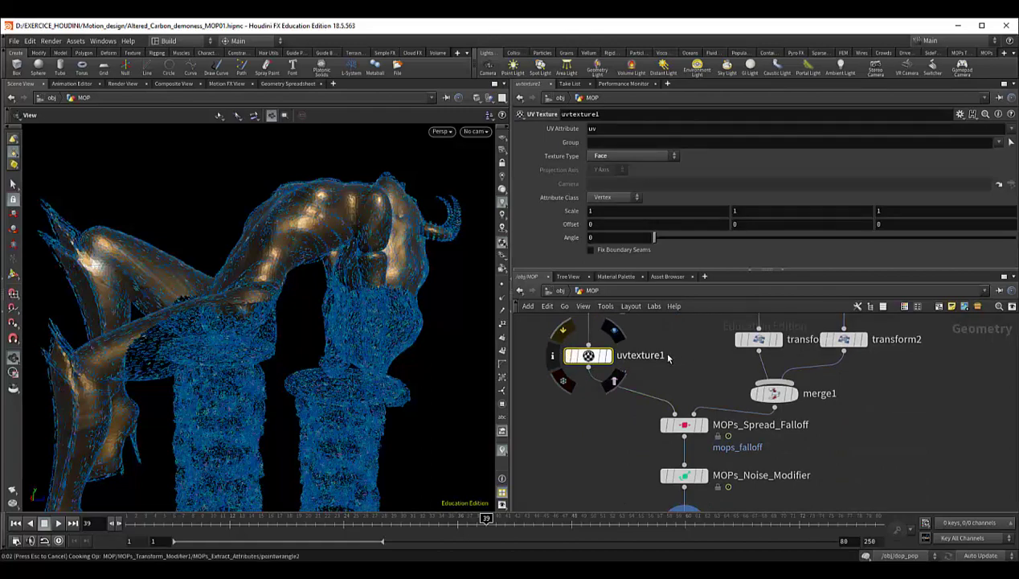
pyautogui.press('b')
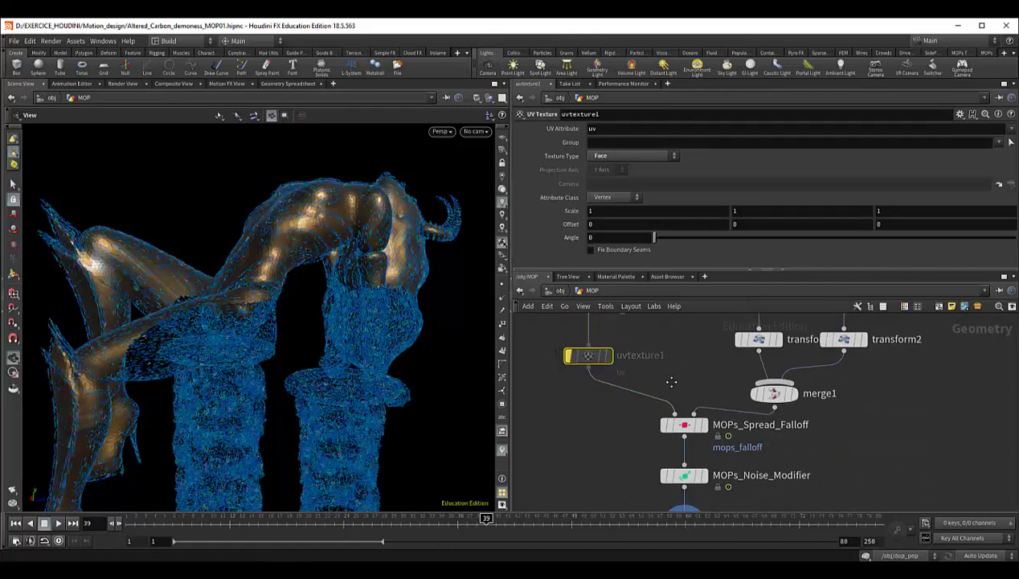
pyautogui.moveTo(671, 386)
pyautogui.mouseDown(button='middle')
pyautogui.moveTo(651, 425)
pyautogui.moveTo(667, 406)
pyautogui.moveTo(672, 419)
pyautogui.moveTo(691, 368)
pyautogui.mouseUp(button='middle')
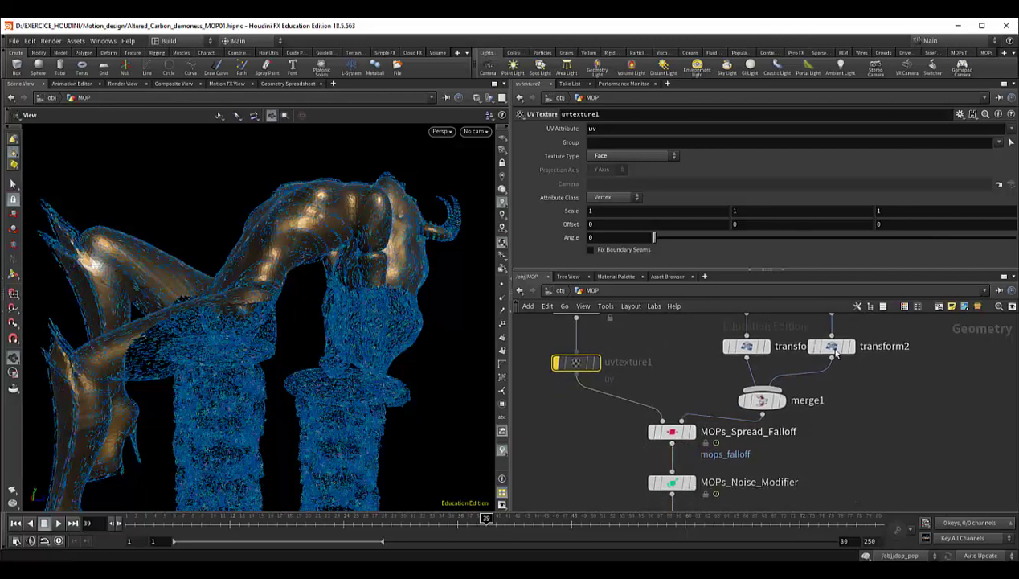
pyautogui.click(671, 432)
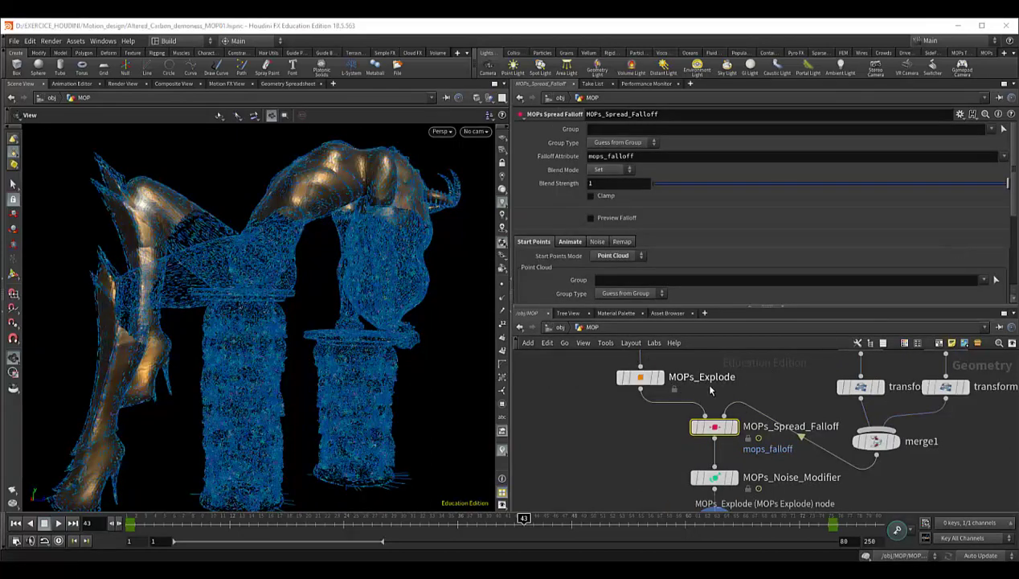
# Step: Check the MOPs_Explode info summary and locate MOPs_Transform_Modifier in the network
pyautogui.moveTo(654, 437); pyautogui.dragTo(636, 413, button='middle')
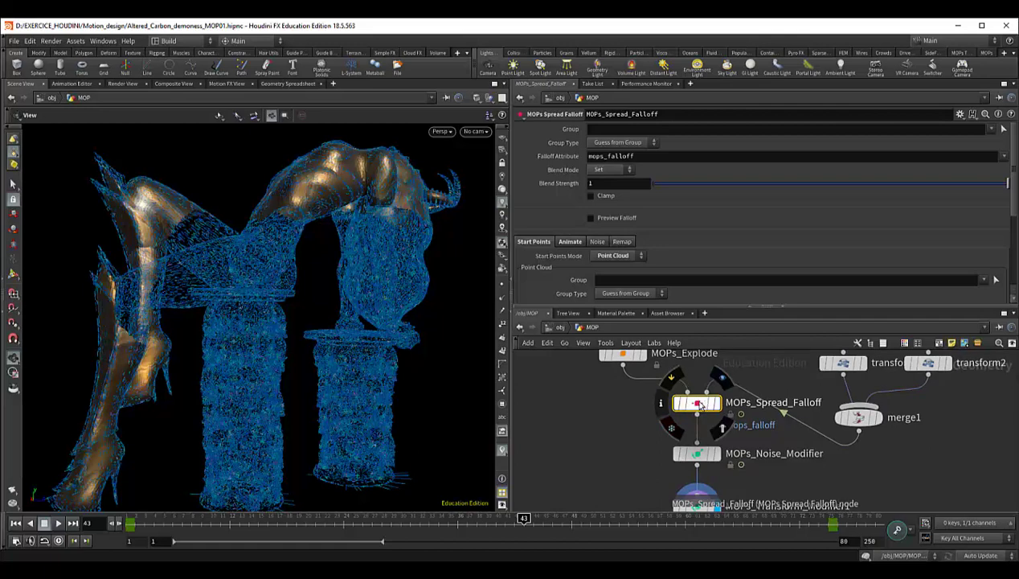
pyautogui.moveTo(621, 414); pyautogui.dragTo(634, 448, button='middle')
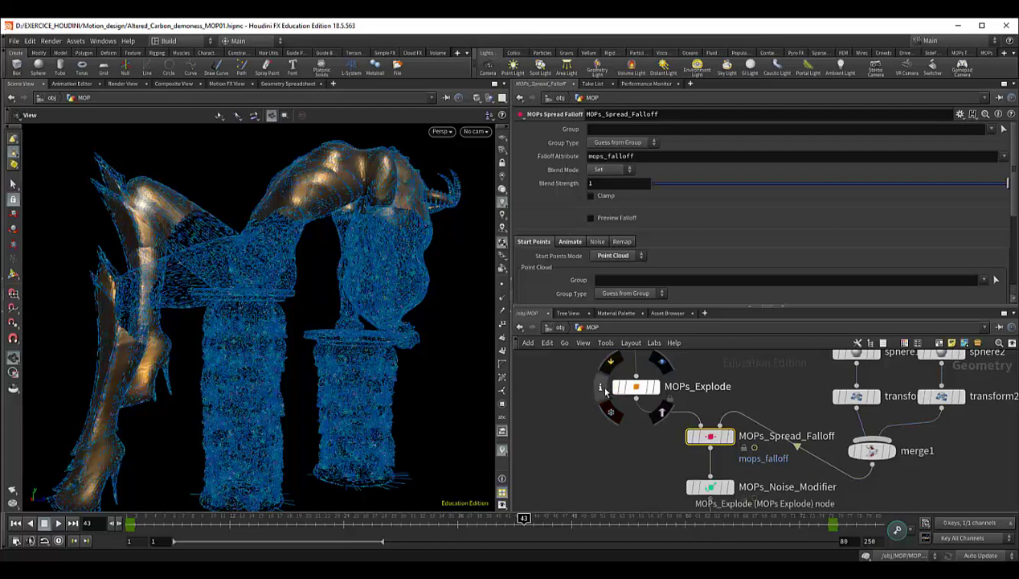
pyautogui.click(599, 387)
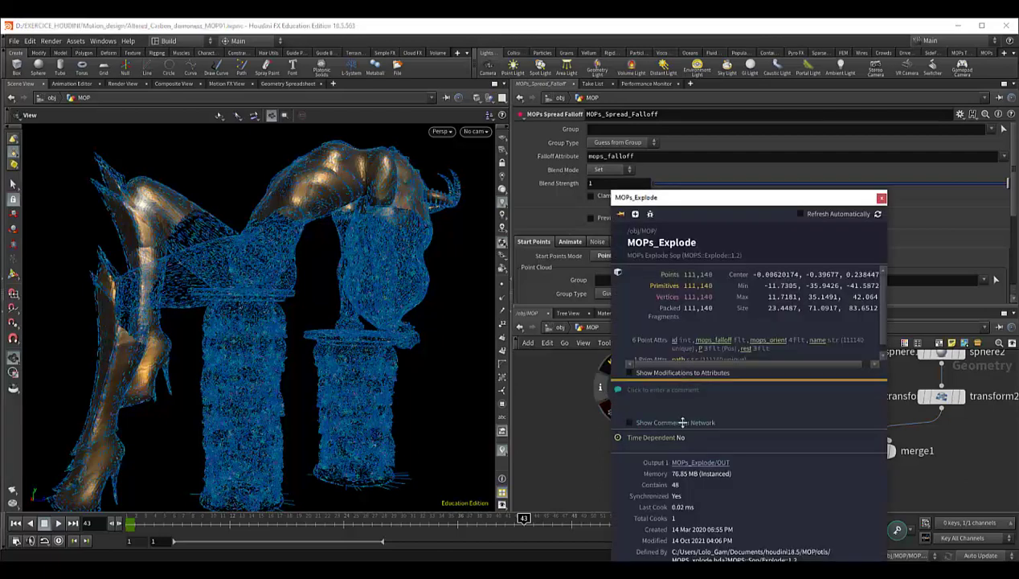
pyautogui.scroll(-1, 699, 320)
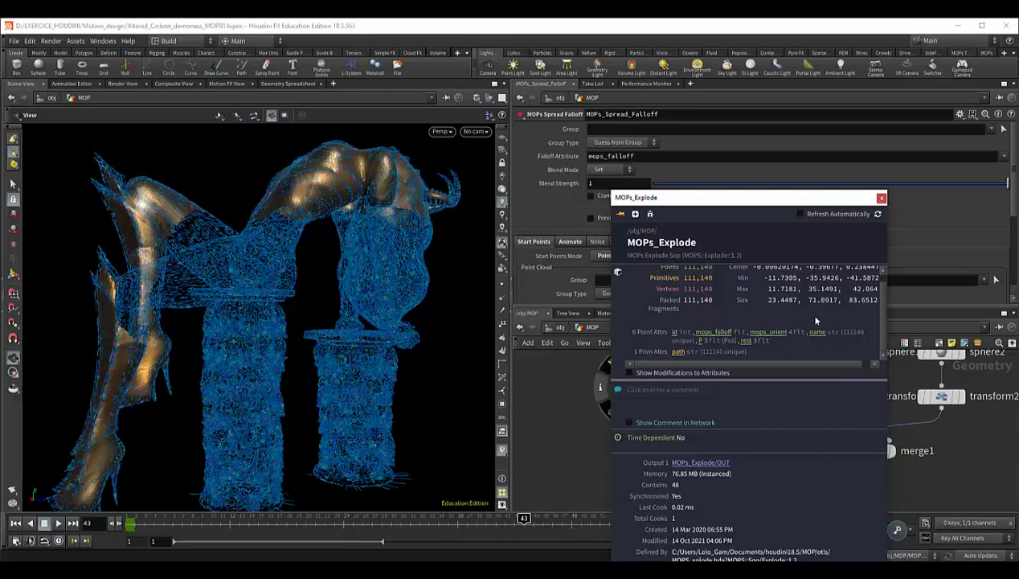
pyautogui.click(881, 198)
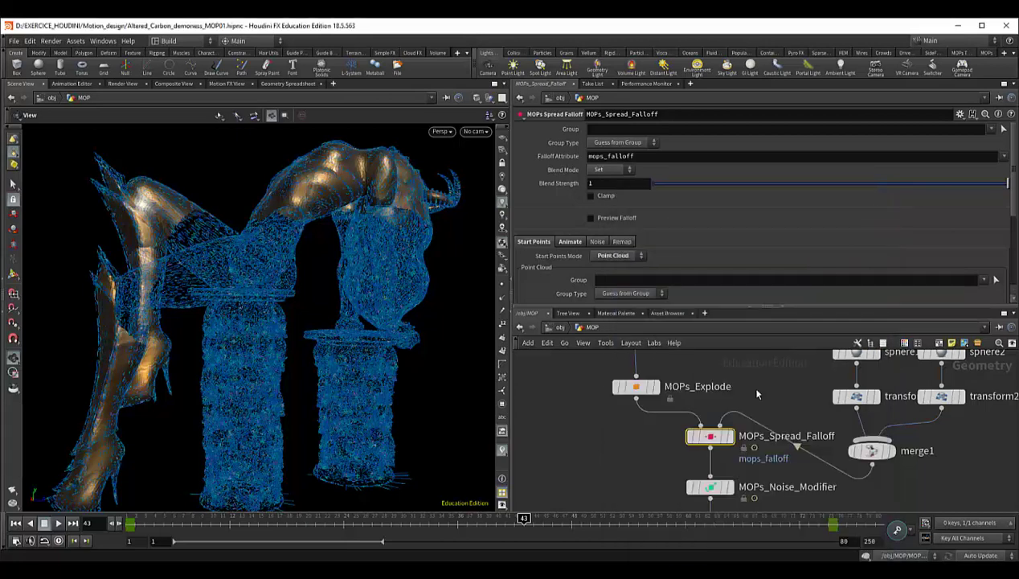
pyautogui.moveTo(749, 399); pyautogui.dragTo(726, 371, button='middle')
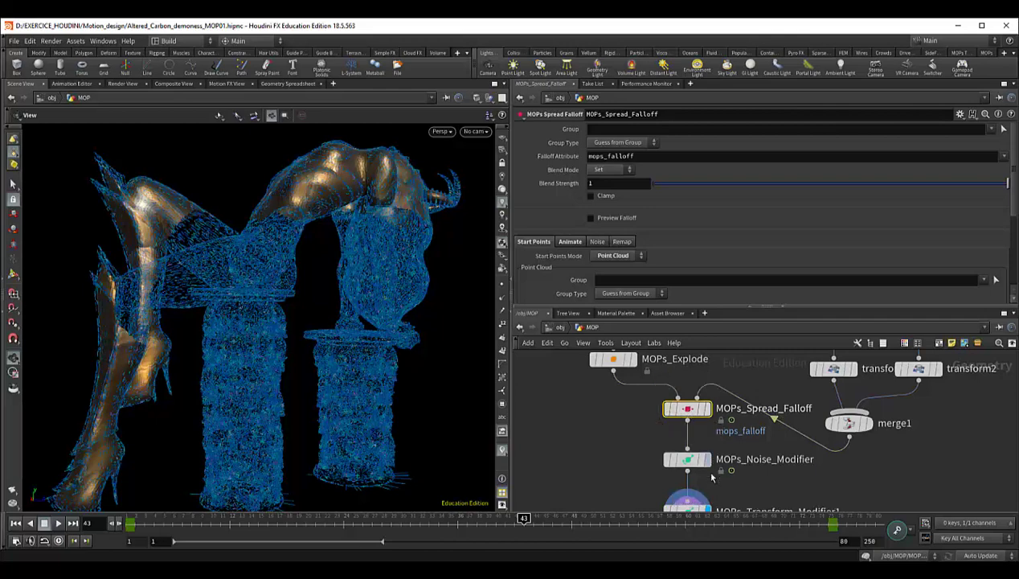
pyautogui.scroll(-3, 752, 466)
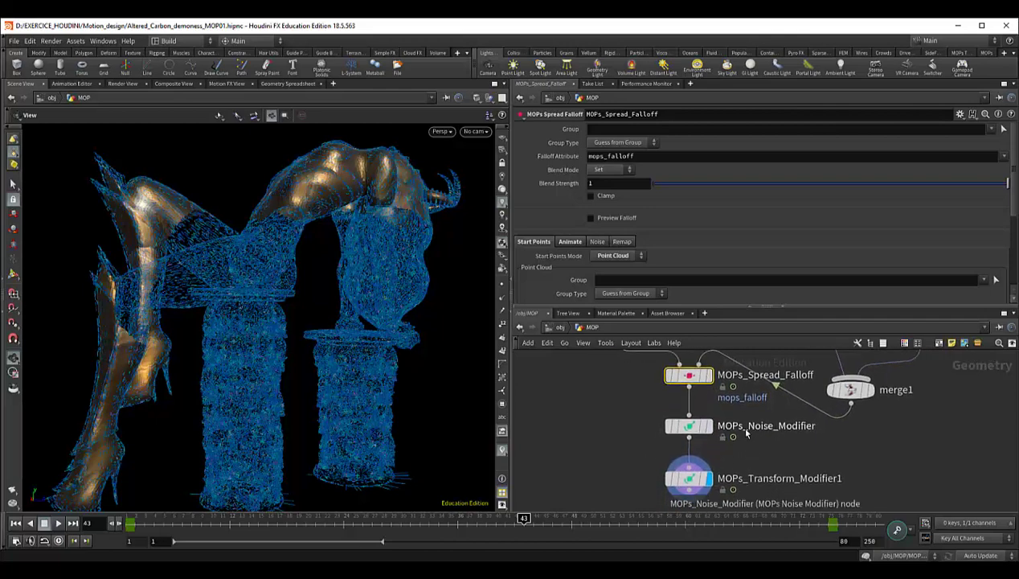
pyautogui.moveTo(689, 478)
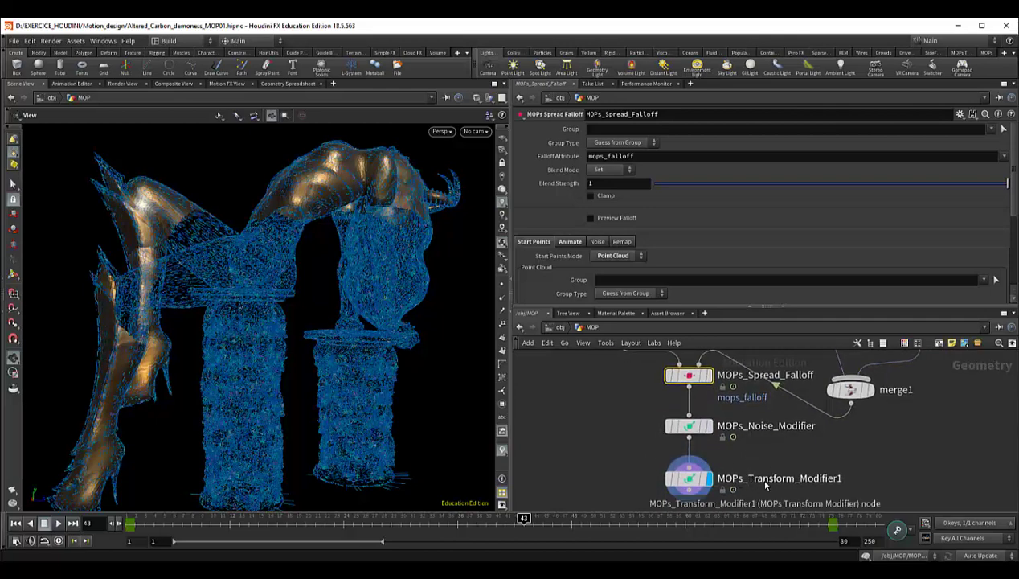
pyautogui.scroll(4, 740, 442)
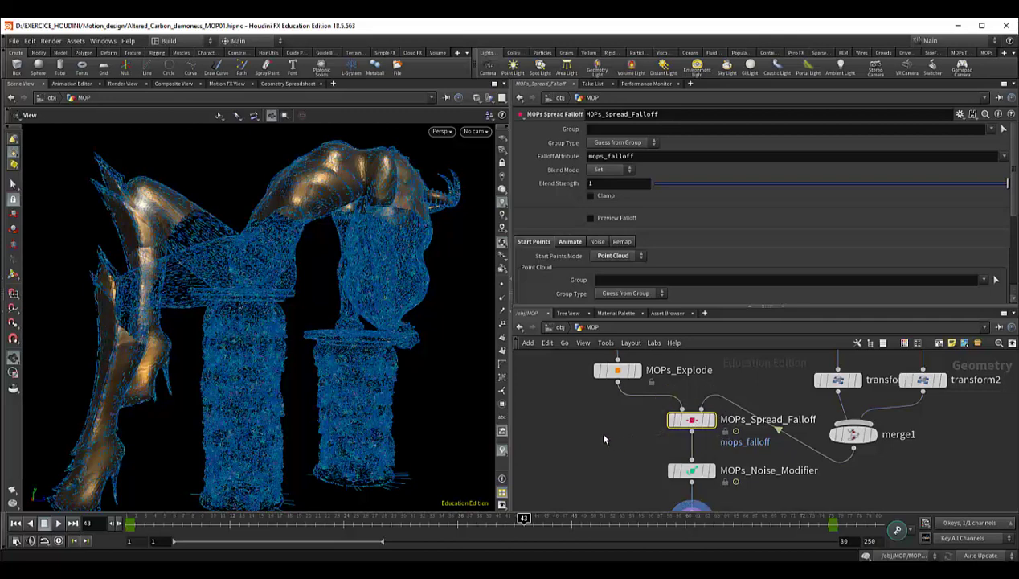
# Step: Review the falloff's Kernel Function and Radius, then display MOPs_Spread_Falloff in the viewport
pyautogui.moveTo(603, 438); pyautogui.dragTo(612, 440, button='middle')
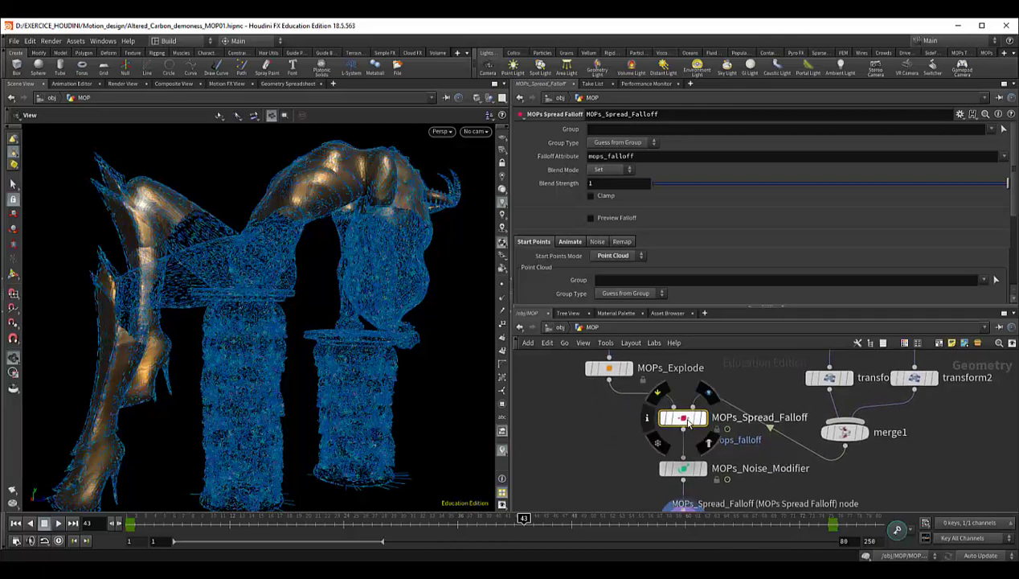
pyautogui.moveTo(578, 305); pyautogui.dragTo(581, 390)
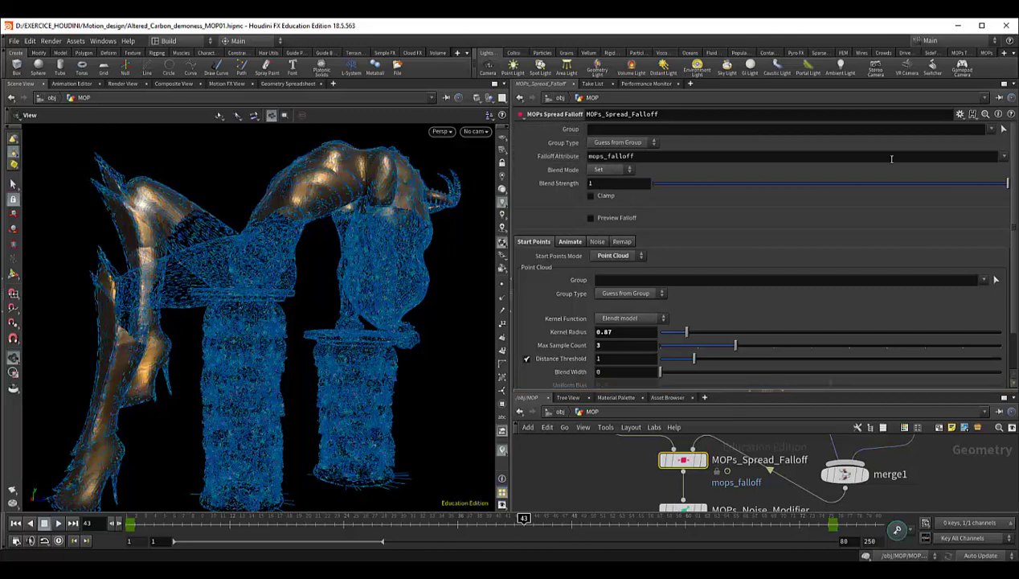
pyautogui.click(1003, 157)
pyautogui.click(767, 200)
pyautogui.moveTo(605, 503); pyautogui.dragTo(599, 502, button='middle')
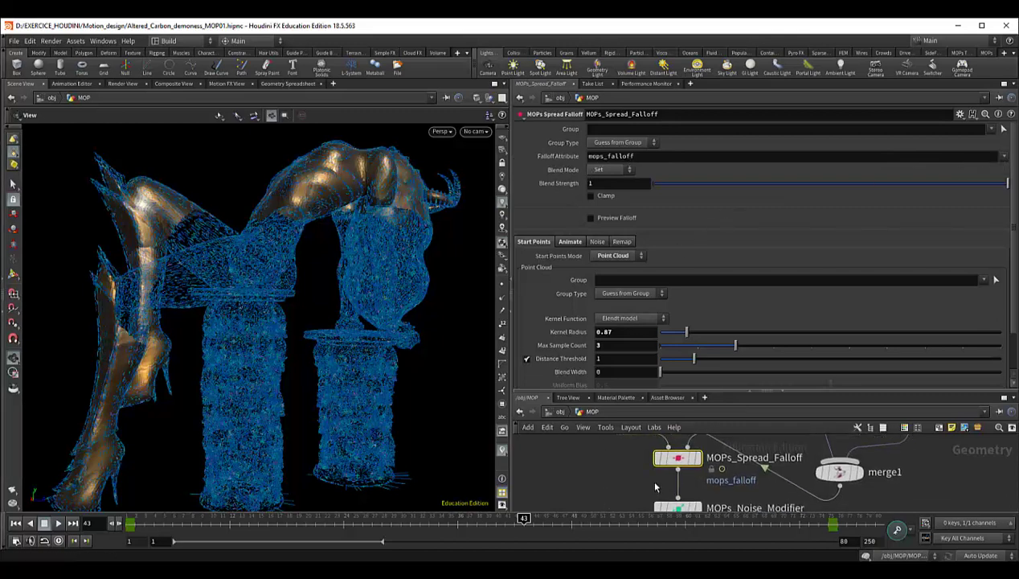
pyautogui.click(695, 459)
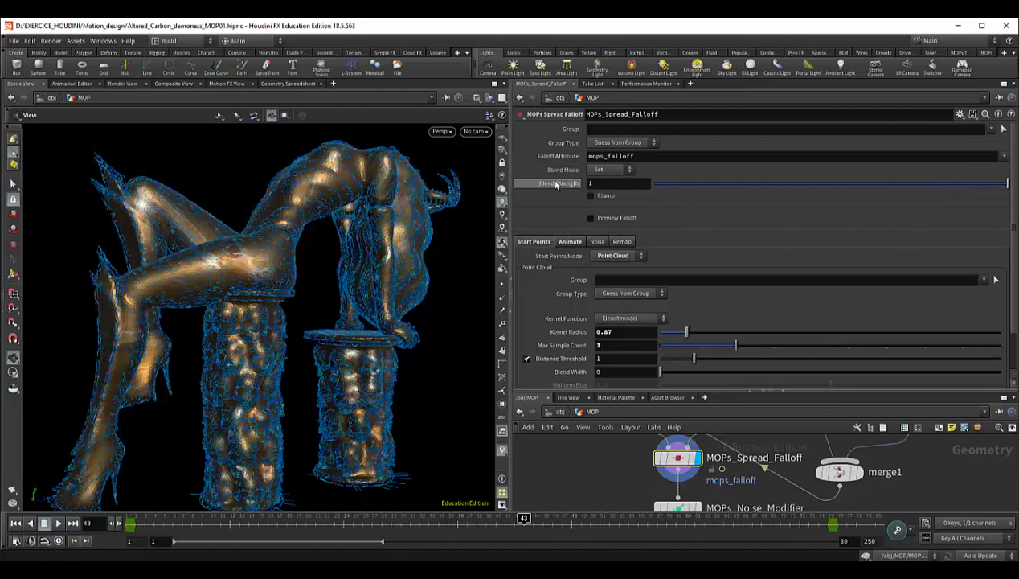
# Step: Keep Blend Mode on Set and turn Preview Falloff off on MOPs_Spread_Falloff
pyautogui.click(603, 174)
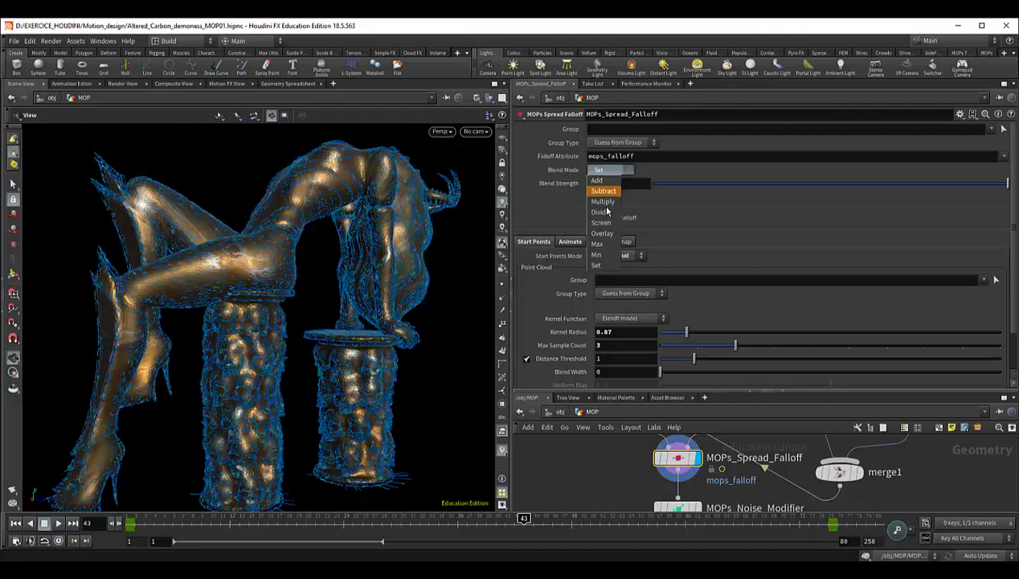
pyautogui.click(528, 181)
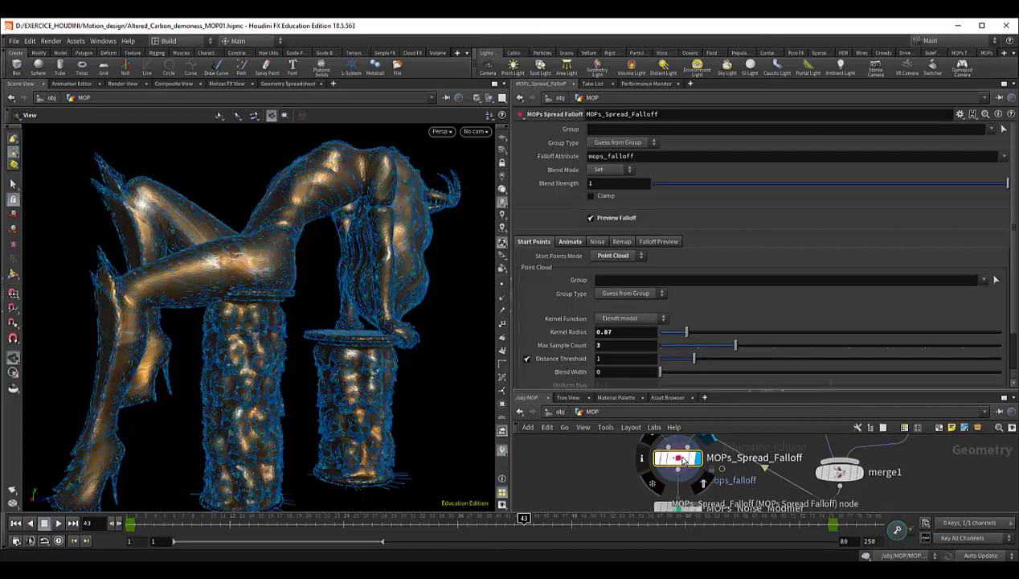
pyautogui.moveTo(597, 467); pyautogui.dragTo(601, 480, button='middle')
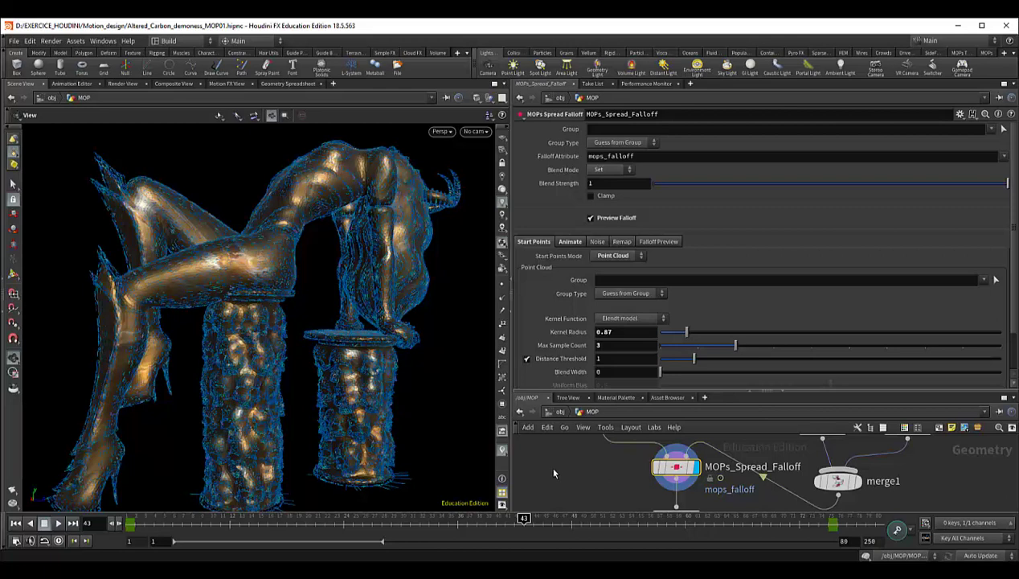
pyautogui.click(596, 461)
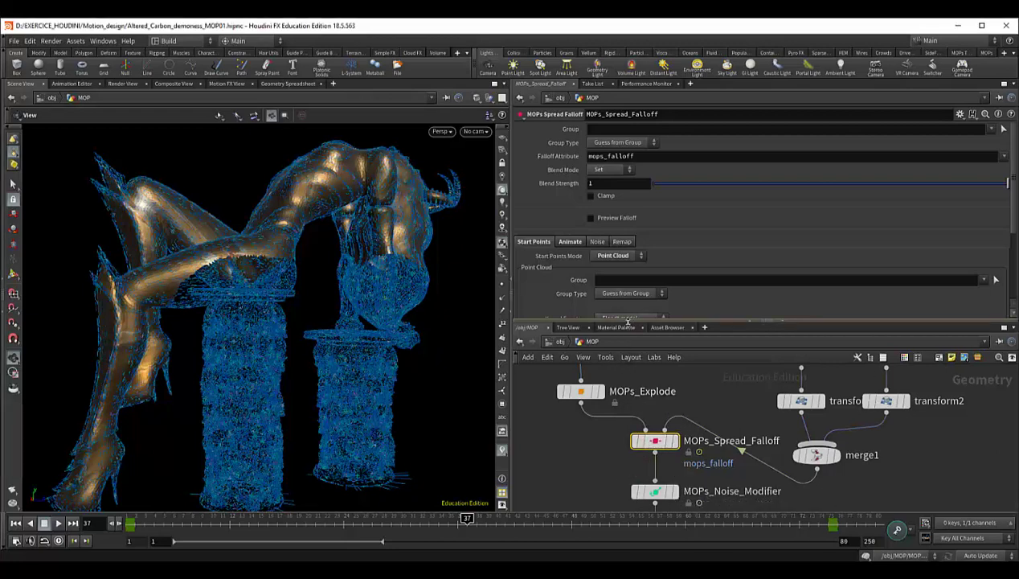
# Step: Confirm MOPs_Spread_Falloff's Start Points Mode stays on Point Cloud
pyautogui.moveTo(630, 320); pyautogui.dragTo(631, 372)
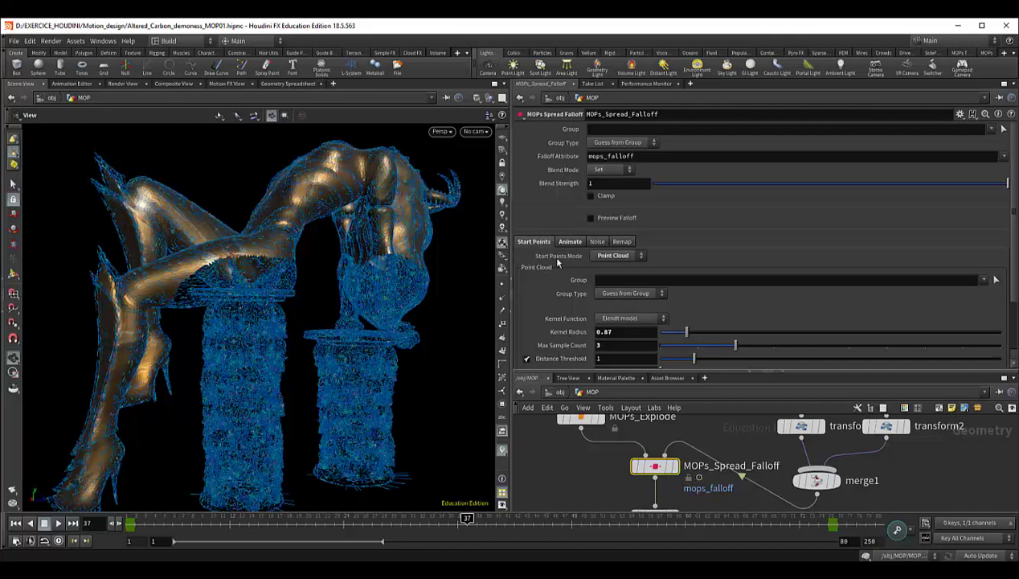
pyautogui.click(601, 257)
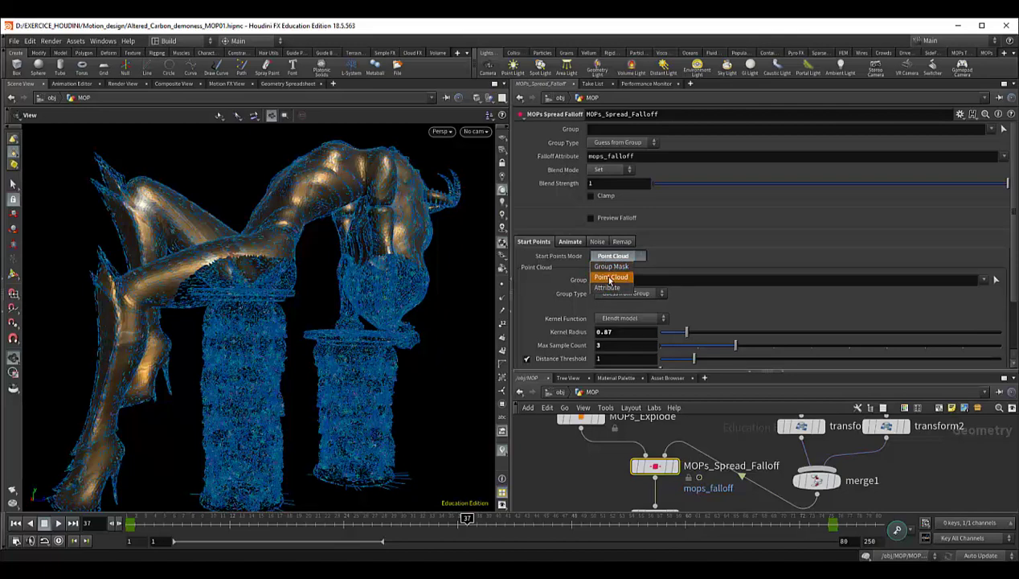
pyautogui.click(609, 277)
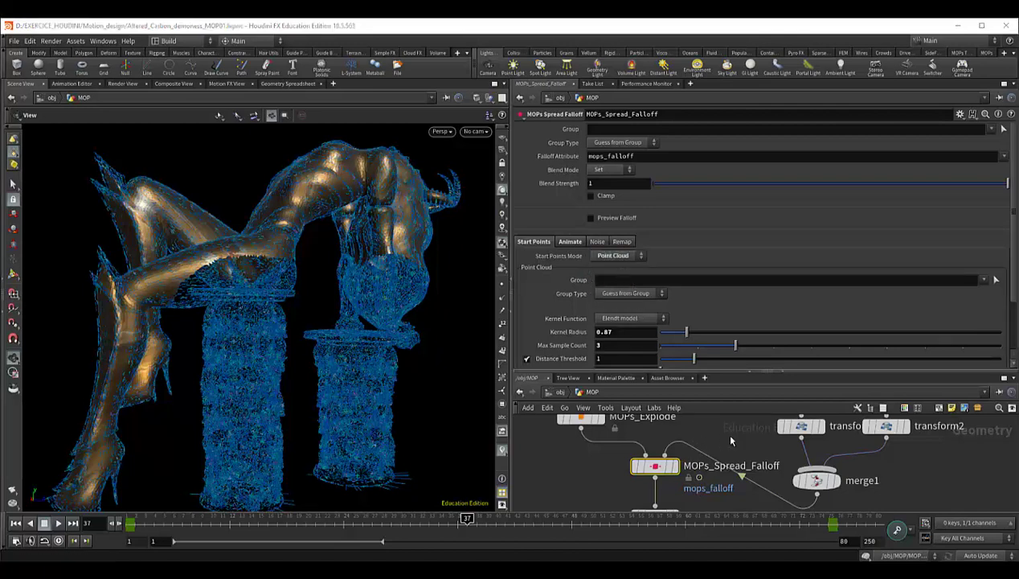
# Step: Turn on merge1's template flag to show sphere1 and sphere2 as wireframe guides
pyautogui.moveTo(774, 472)
pyautogui.mouseDown(button='middle')
pyautogui.moveTo(798, 491)
pyautogui.moveTo(762, 492)
pyautogui.mouseUp(button='middle')
pyautogui.moveTo(788, 396); pyautogui.dragTo(770, 456, button='middle')
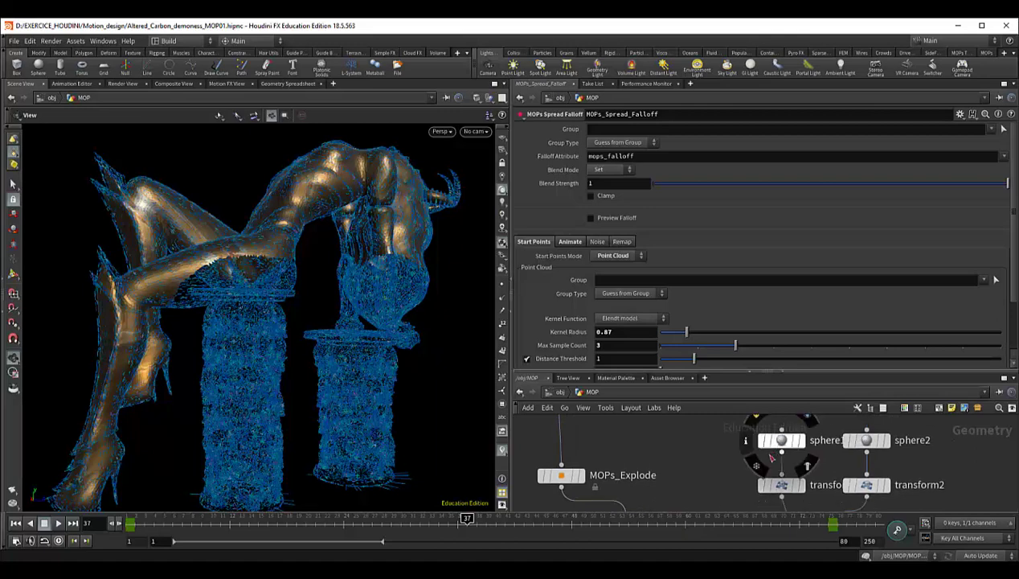
pyautogui.moveTo(822, 491)
pyautogui.mouseDown(button='middle')
pyautogui.moveTo(823, 457)
pyautogui.moveTo(859, 451)
pyautogui.mouseUp(button='middle')
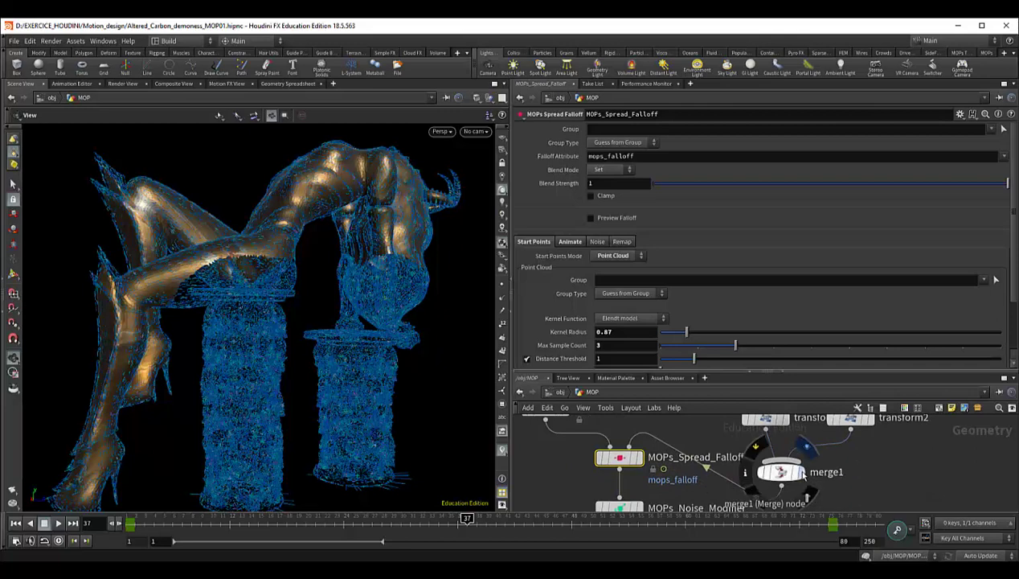
pyautogui.moveTo(803, 474); pyautogui.dragTo(815, 473)
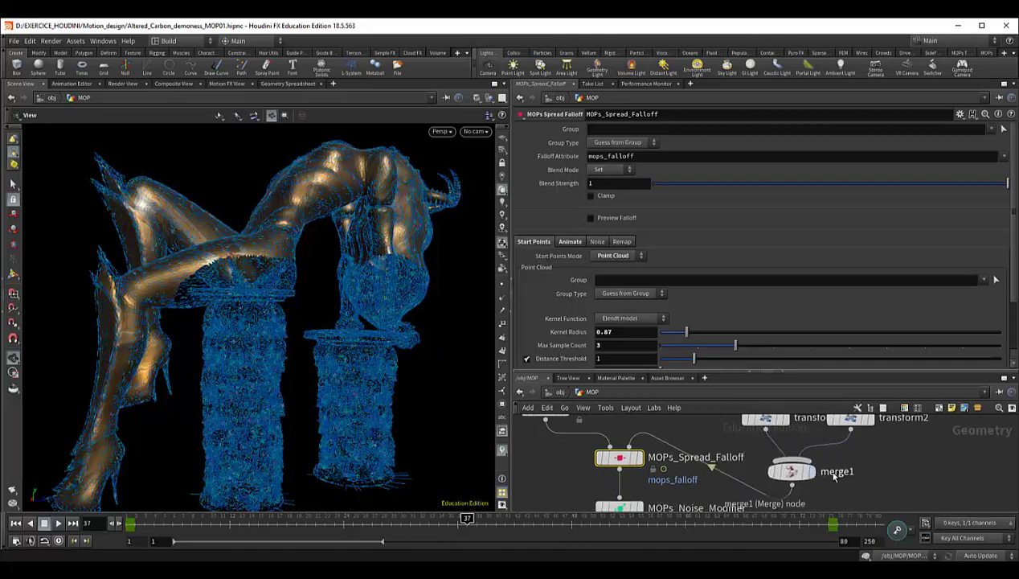
pyautogui.click(808, 468)
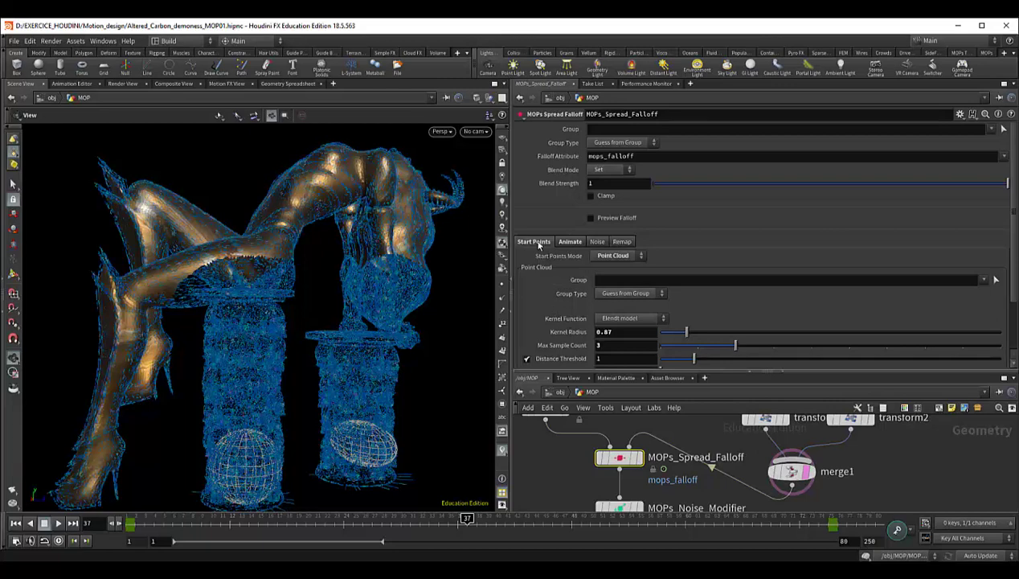
# Step: Open the falloff's Animate settings and scrub frames 13–15 to watch Reference Frame and Spread change
pyautogui.scroll(-1, 565, 303)
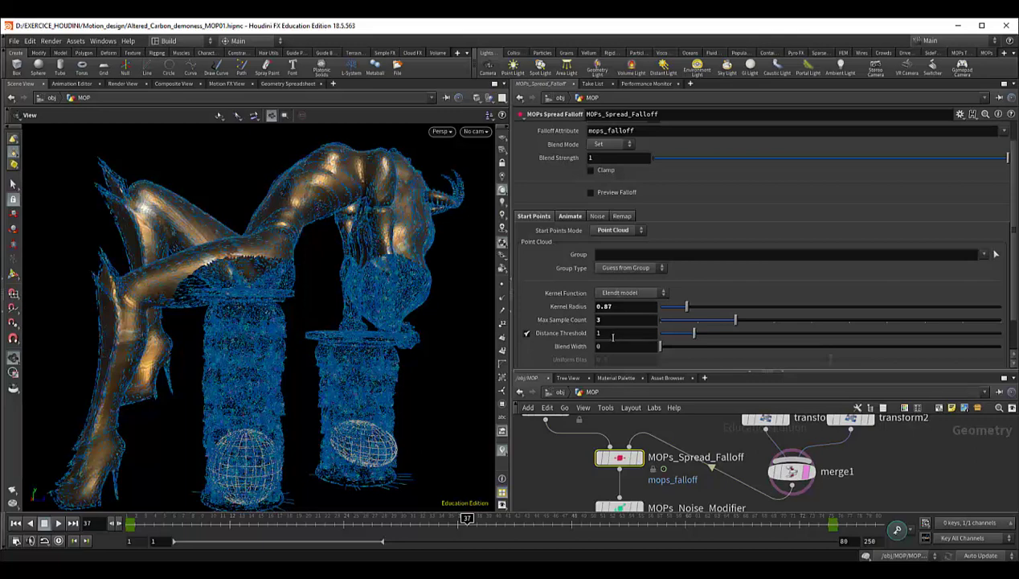
pyautogui.click(569, 217)
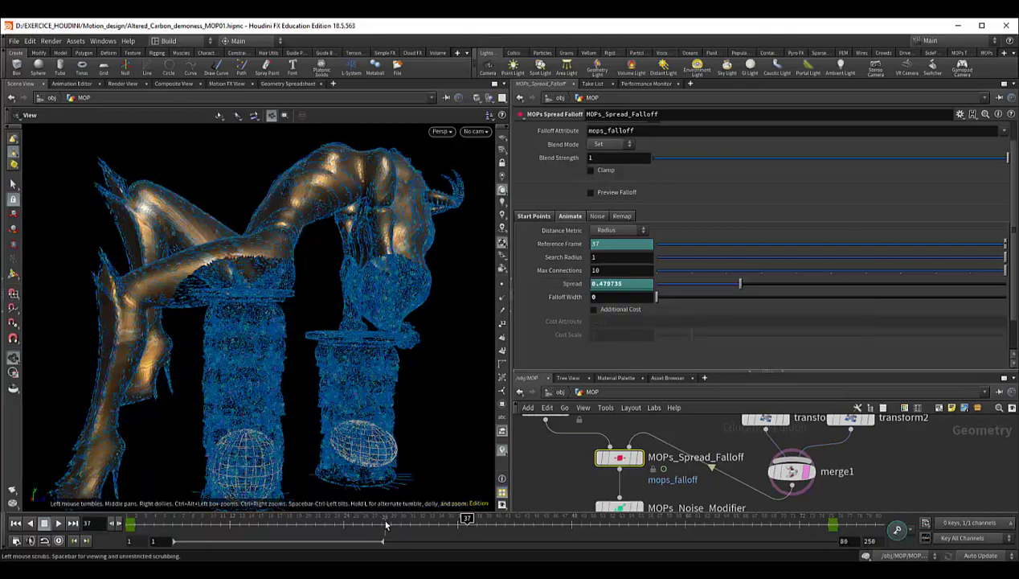
pyautogui.moveTo(385, 524); pyautogui.dragTo(330, 522)
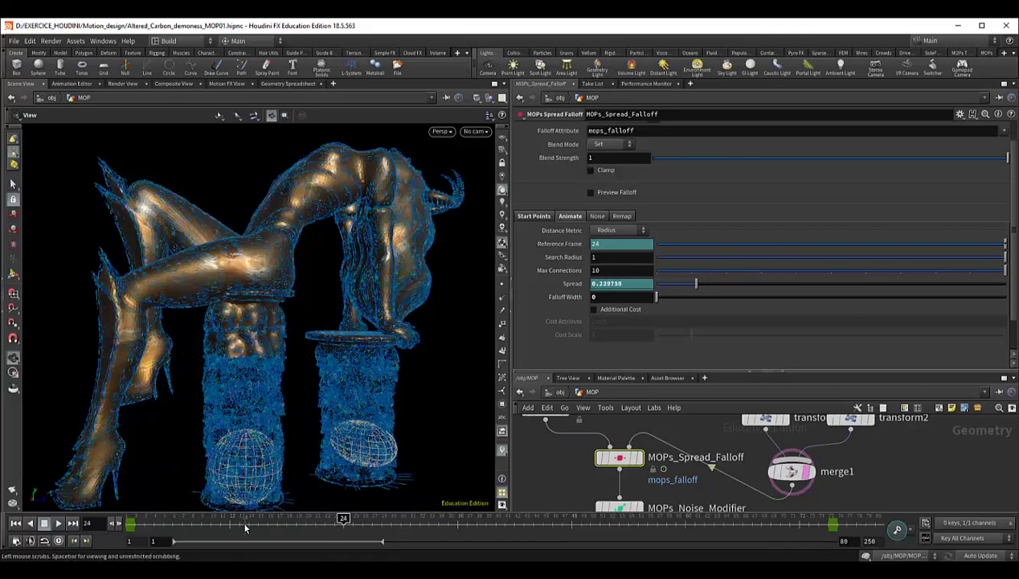
pyautogui.click(243, 523)
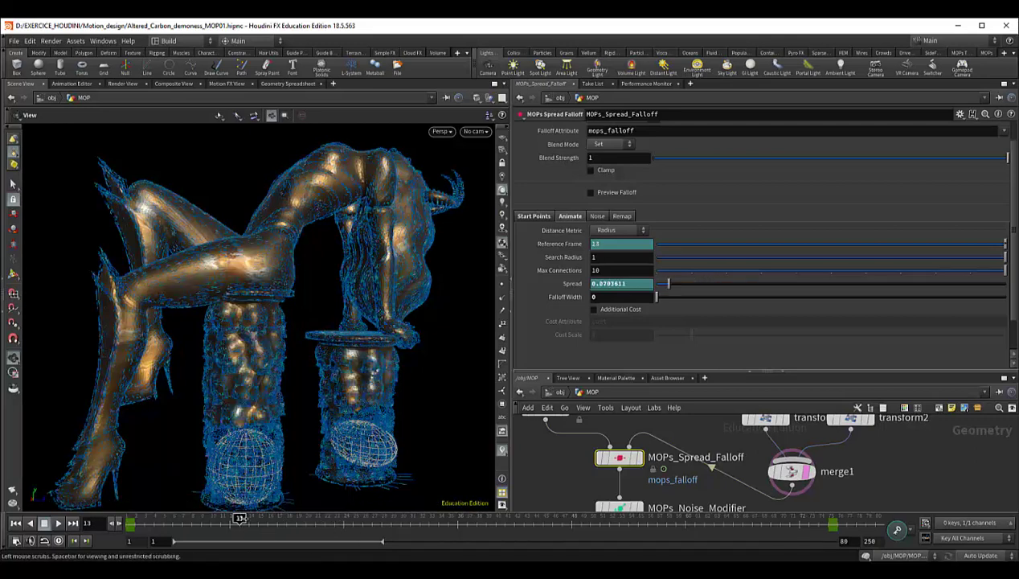
pyautogui.click(144, 518)
pyautogui.click(209, 523)
pyautogui.moveTo(252, 520); pyautogui.dragTo(329, 518)
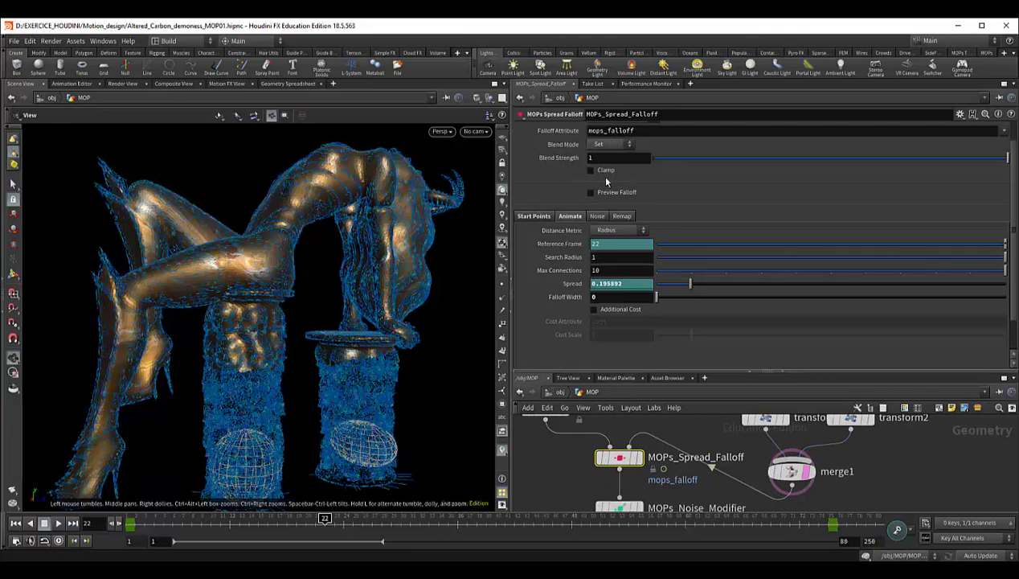
pyautogui.moveTo(571, 476); pyautogui.dragTo(577, 448, button='middle')
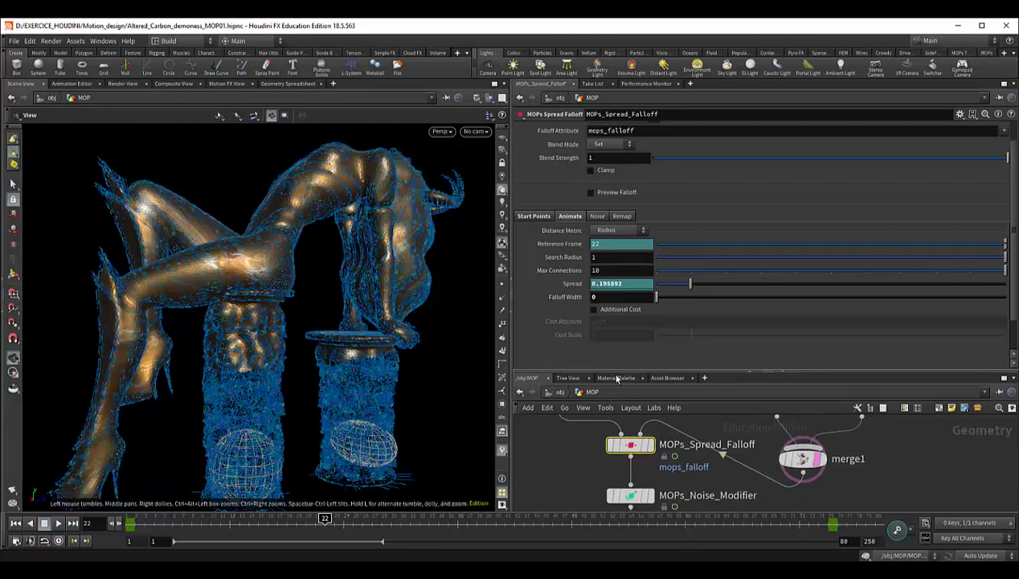
# Step: Select MOPs_Noise_Modifier and show its Curl noise settings: amplitude 0.3, frequency 1.5, roughness 0.5, octaves 2
pyautogui.moveTo(612, 370); pyautogui.dragTo(617, 255)
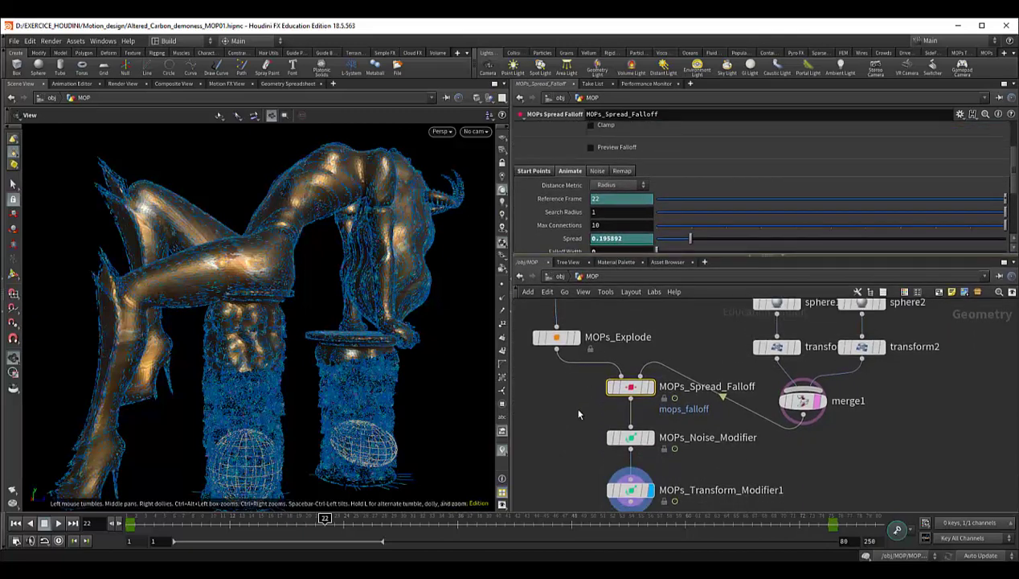
pyautogui.moveTo(580, 406); pyautogui.dragTo(622, 360, button='middle')
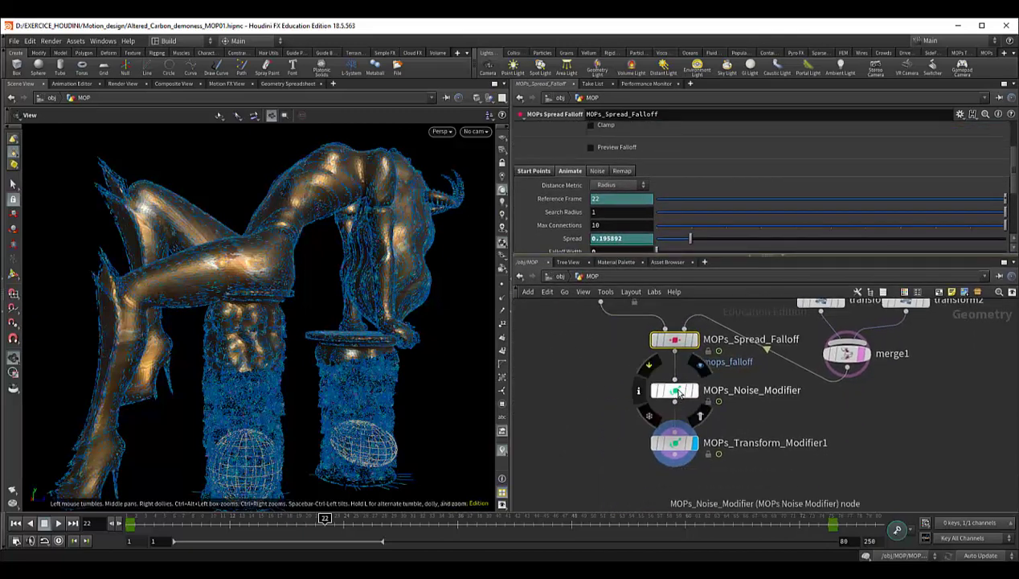
pyautogui.click(679, 391)
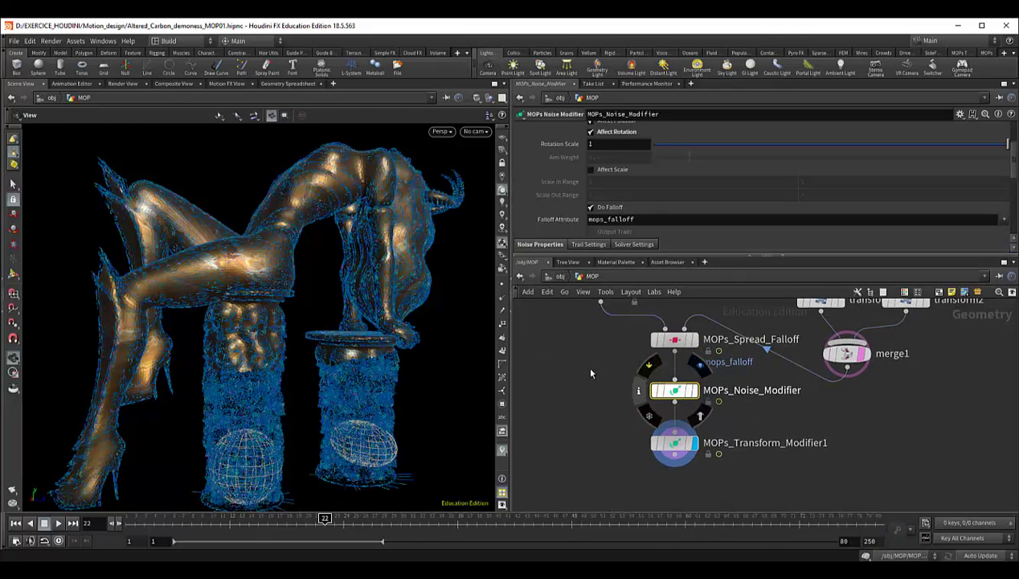
pyautogui.scroll(2, 609, 189)
pyautogui.scroll(2, 609, 191)
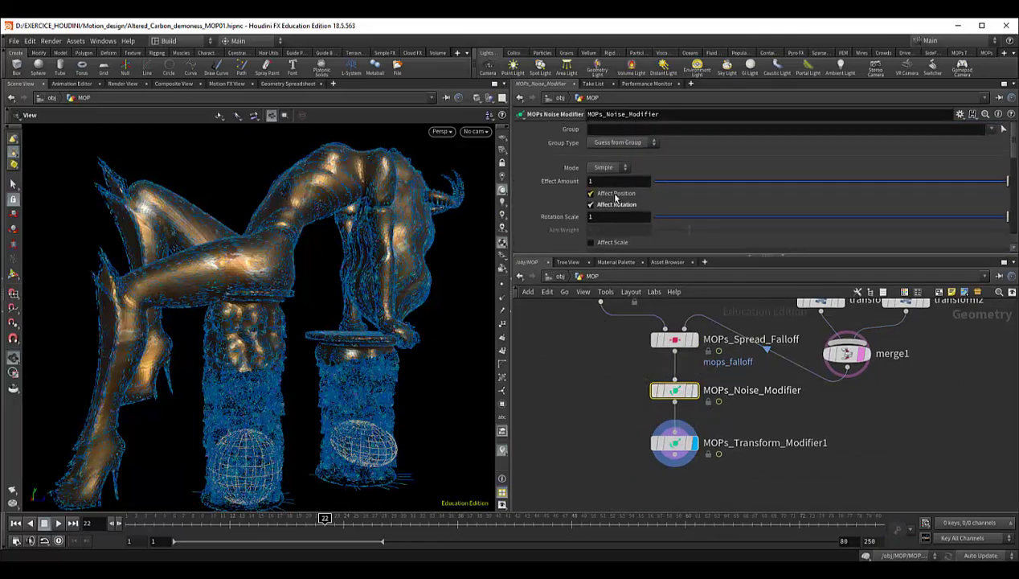
pyautogui.scroll(-2, 616, 205)
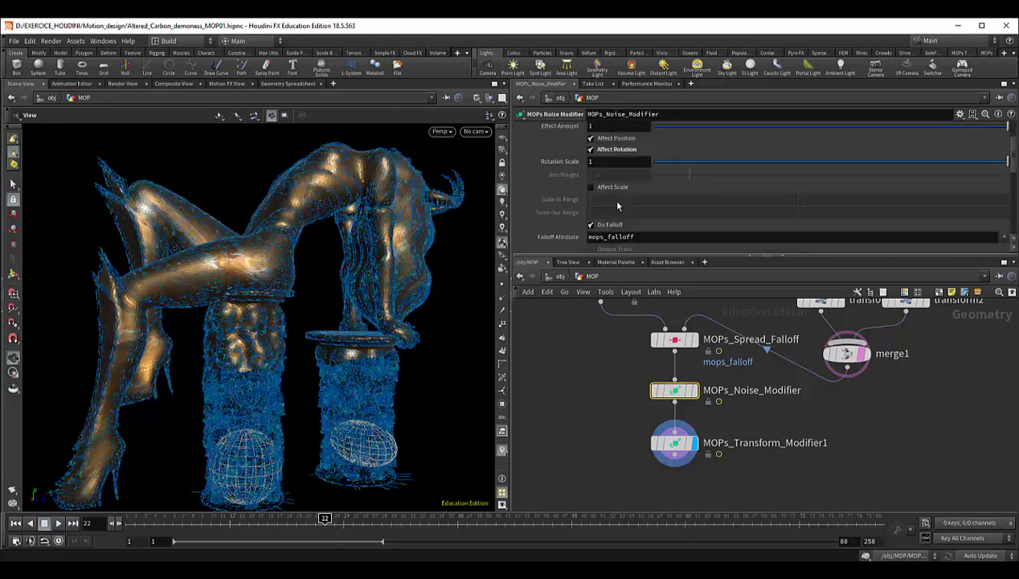
pyautogui.scroll(-2, 616, 207)
pyautogui.scroll(-2, 615, 205)
pyautogui.scroll(-2, 614, 204)
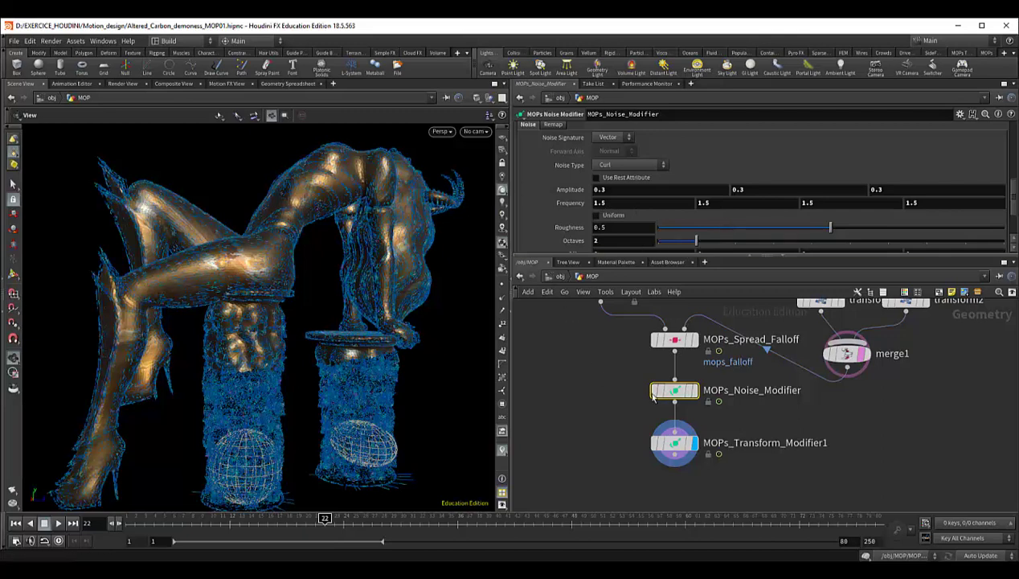
# Step: Display the noise modifier's result and view the pillars from different angles
pyautogui.click(687, 392)
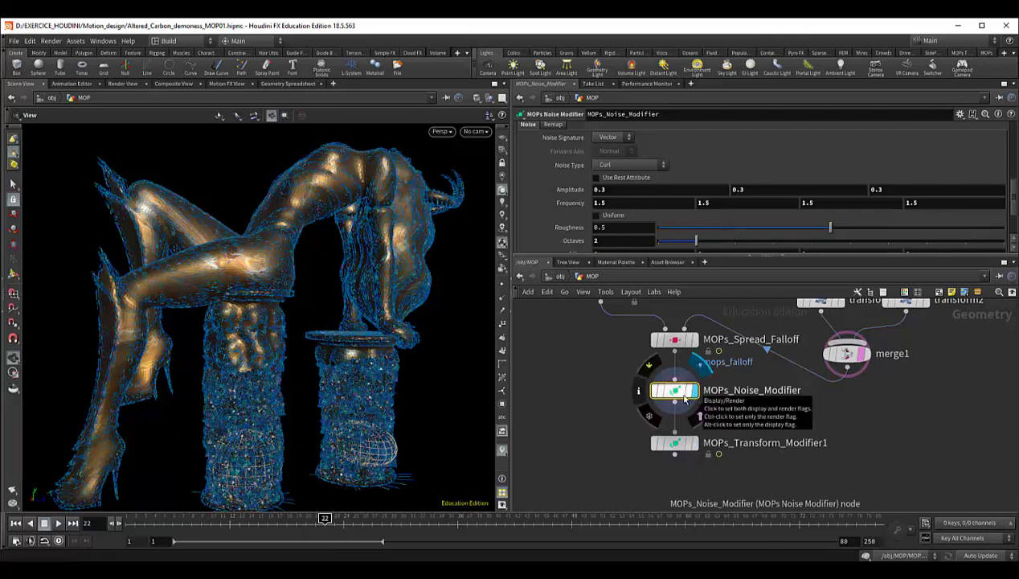
pyautogui.moveTo(307, 405); pyautogui.dragTo(341, 372)
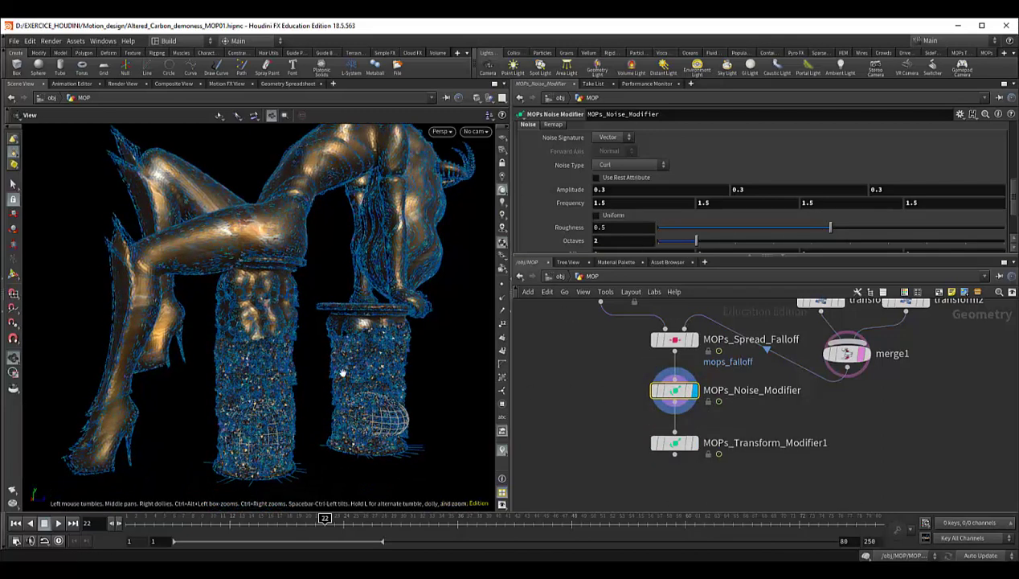
pyautogui.scroll(2, 595, 206)
pyautogui.scroll(1, 562, 204)
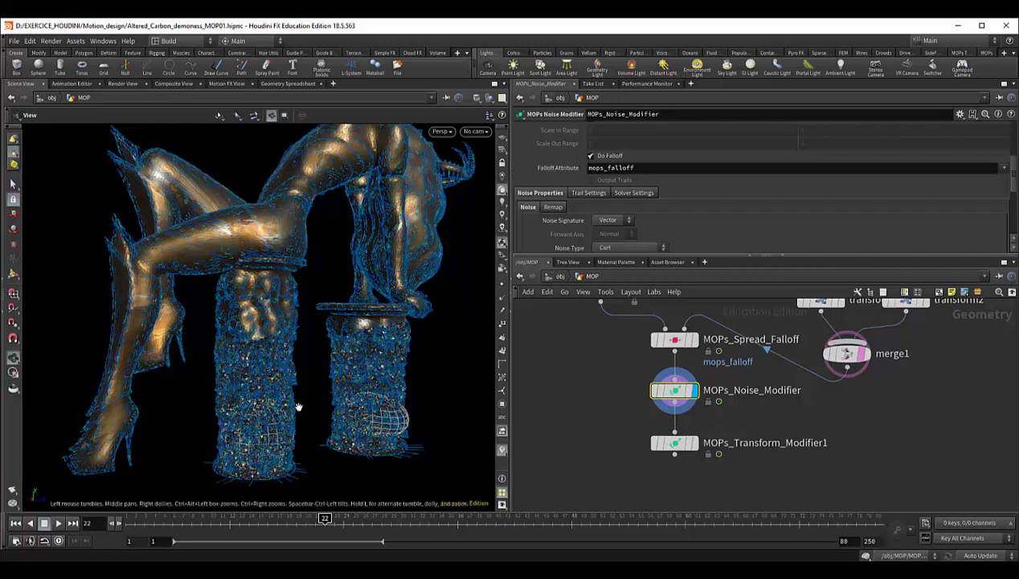
pyautogui.scroll(3, 296, 402)
pyautogui.scroll(2, 296, 402)
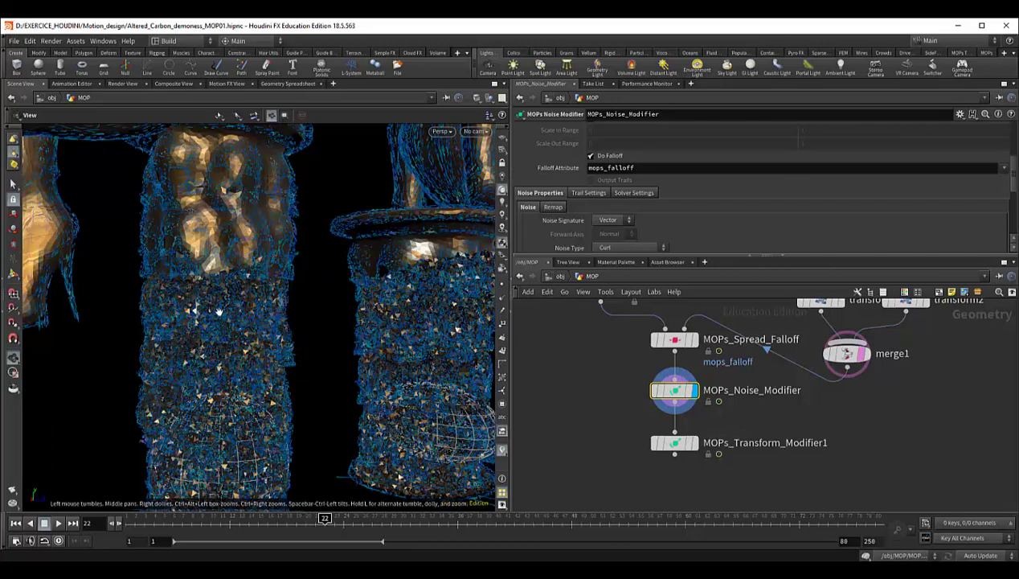
pyautogui.moveTo(323, 325)
pyautogui.mouseDown()
pyautogui.moveTo(323, 353)
pyautogui.moveTo(233, 416)
pyautogui.mouseUp()
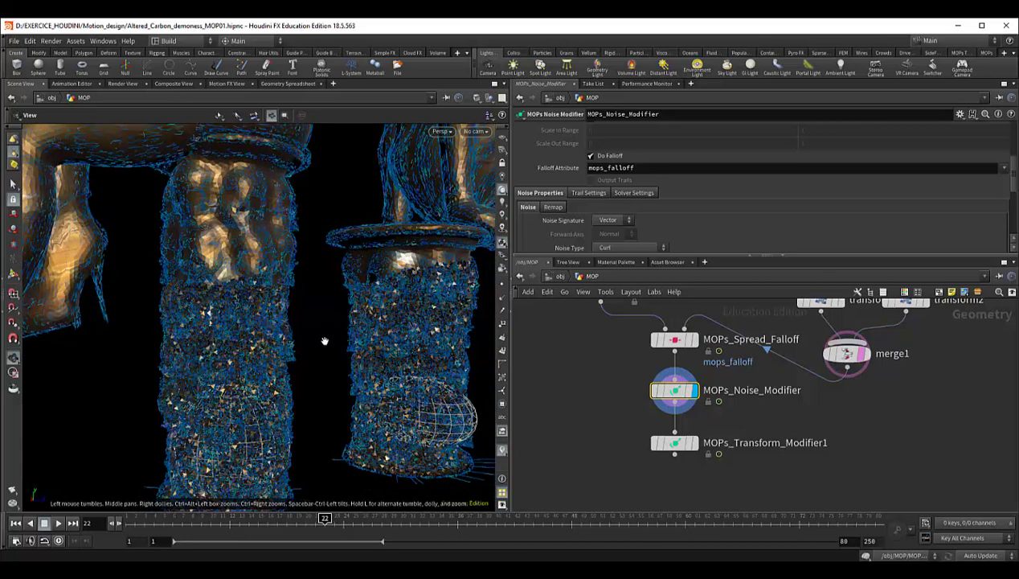
# Step: At object level, hide fil_desmoness and return inside the MOP network
pyautogui.click(555, 277)
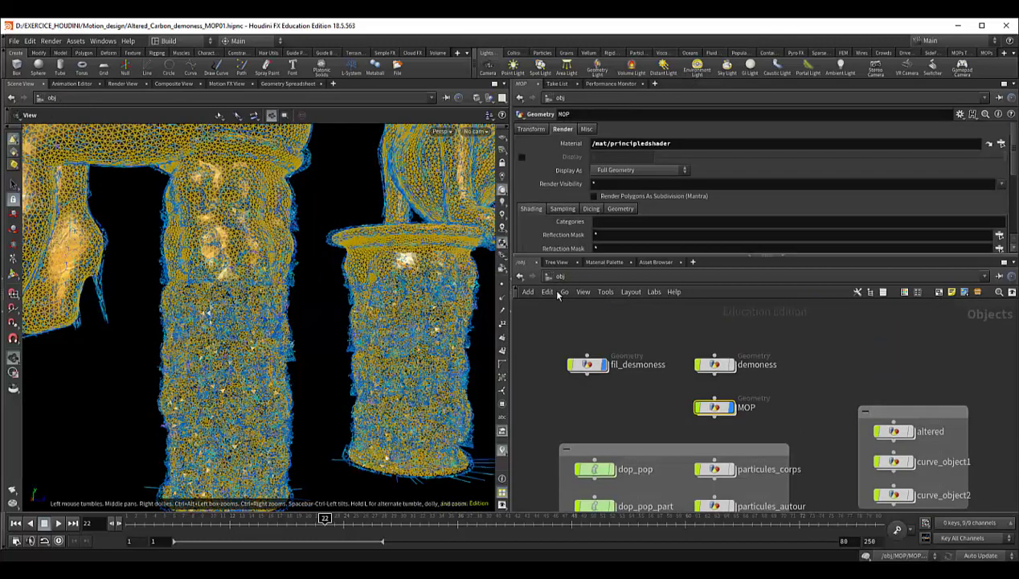
pyautogui.click(603, 364)
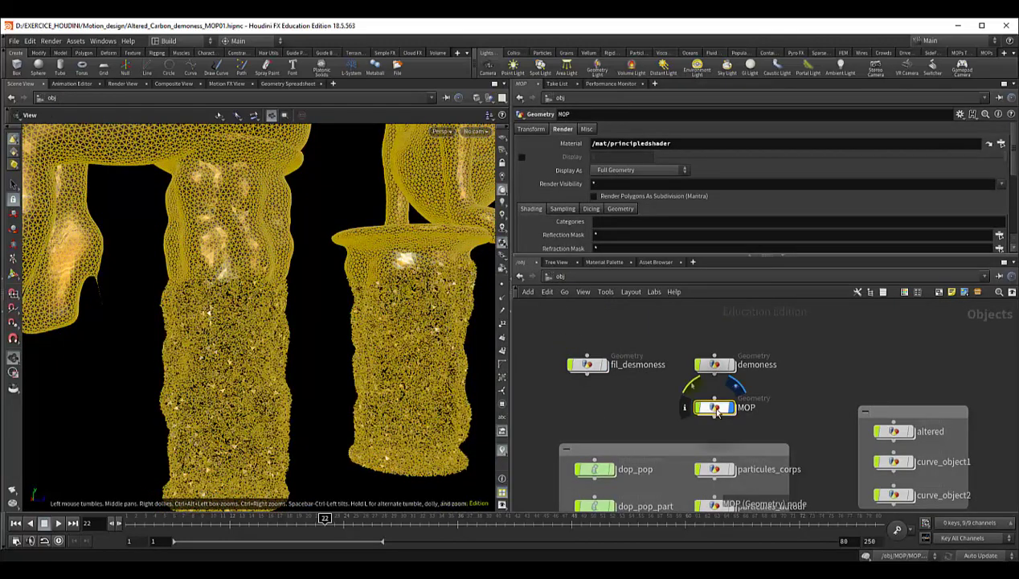
pyautogui.doubleClick(715, 408)
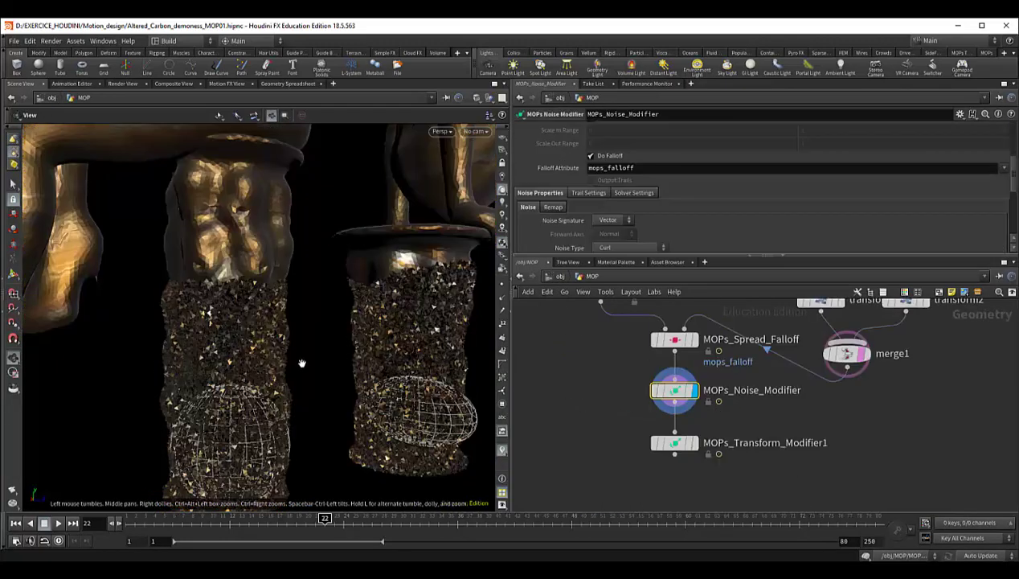
# Step: Pan, zoom and orbit around the pillars' dense clouds of gold shards
pyautogui.moveTo(302, 363); pyautogui.dragTo(332, 303, button='middle')
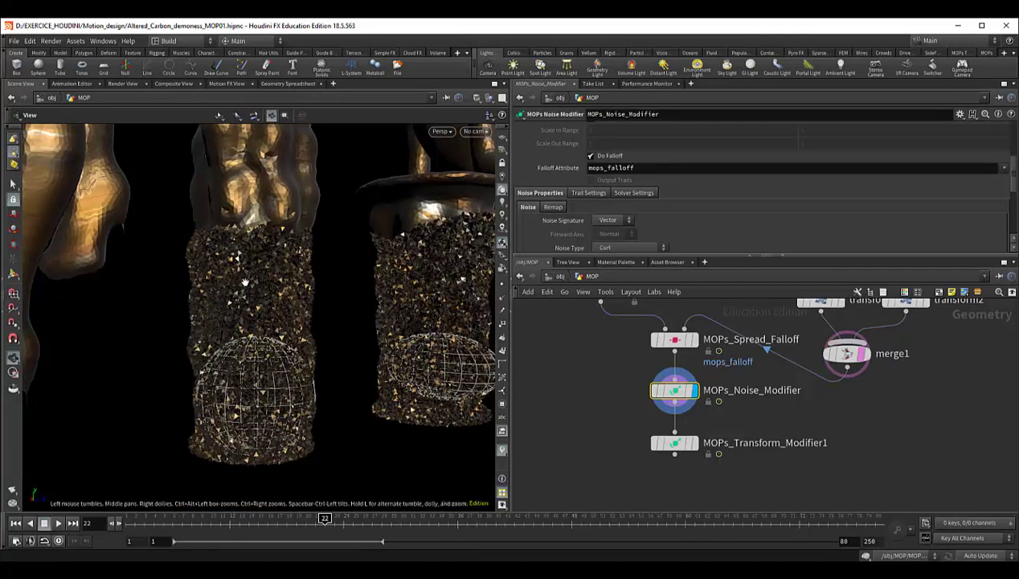
pyautogui.moveTo(326, 337)
pyautogui.mouseDown(button='middle')
pyautogui.moveTo(309, 375)
pyautogui.moveTo(291, 330)
pyautogui.moveTo(275, 337)
pyautogui.moveTo(304, 332)
pyautogui.moveTo(298, 325)
pyautogui.mouseUp(button='middle')
pyautogui.scroll(2, 298, 325)
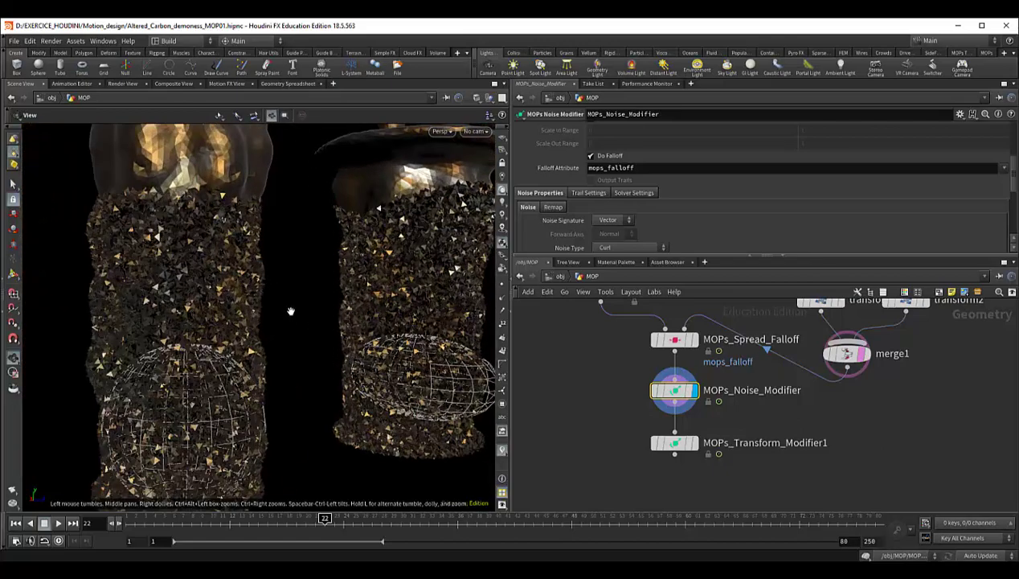
pyautogui.scroll(2, 291, 309)
pyautogui.scroll(3, 284, 304)
pyautogui.scroll(3, 312, 330)
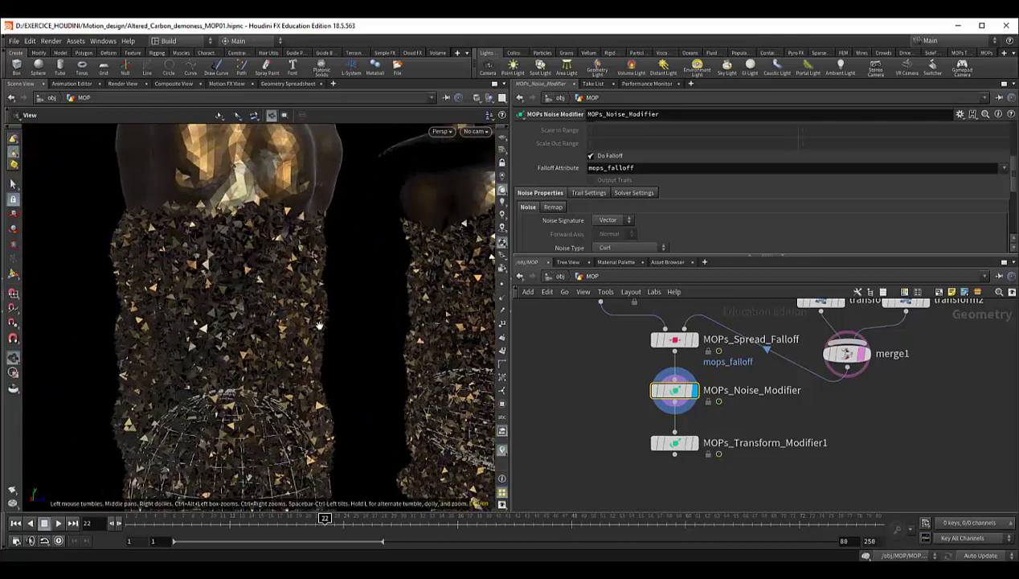
pyautogui.moveTo(357, 371)
pyautogui.mouseDown()
pyautogui.moveTo(339, 398)
pyautogui.moveTo(362, 343)
pyautogui.moveTo(334, 341)
pyautogui.moveTo(332, 353)
pyautogui.mouseUp()
pyautogui.scroll(-3, 363, 352)
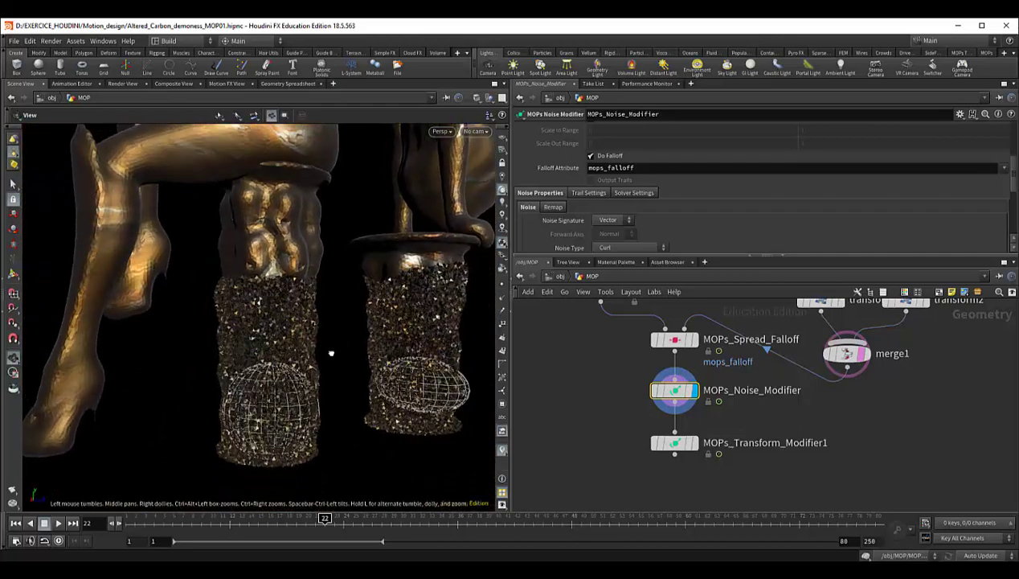
# Step: Advance to frame 41 and display MOPs_Transform_Modifier1's output
pyautogui.click(419, 518)
pyautogui.moveTo(346, 353)
pyautogui.mouseDown()
pyautogui.moveTo(357, 446)
pyautogui.moveTo(354, 392)
pyautogui.mouseUp()
pyautogui.click(507, 523)
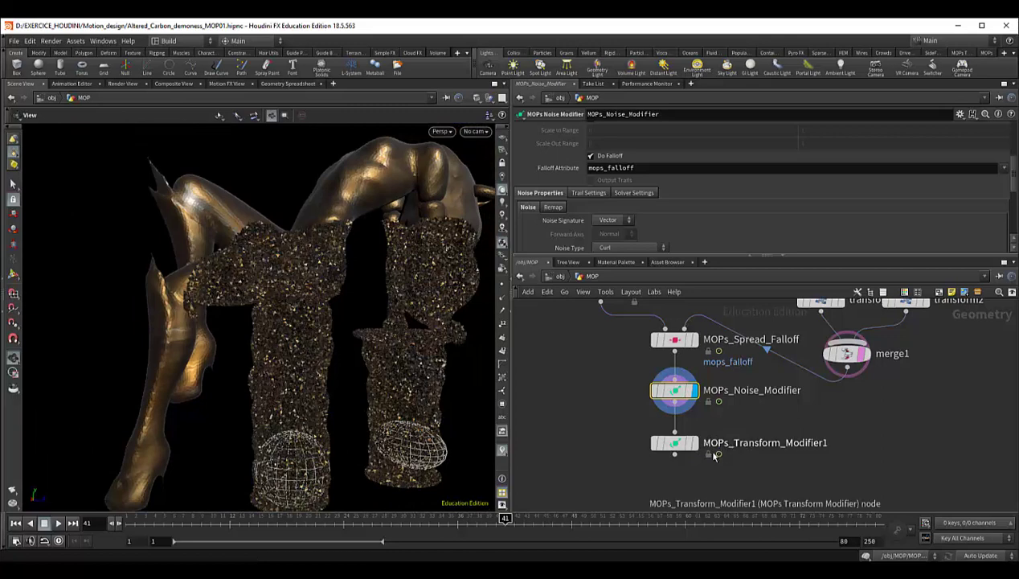
pyautogui.click(695, 444)
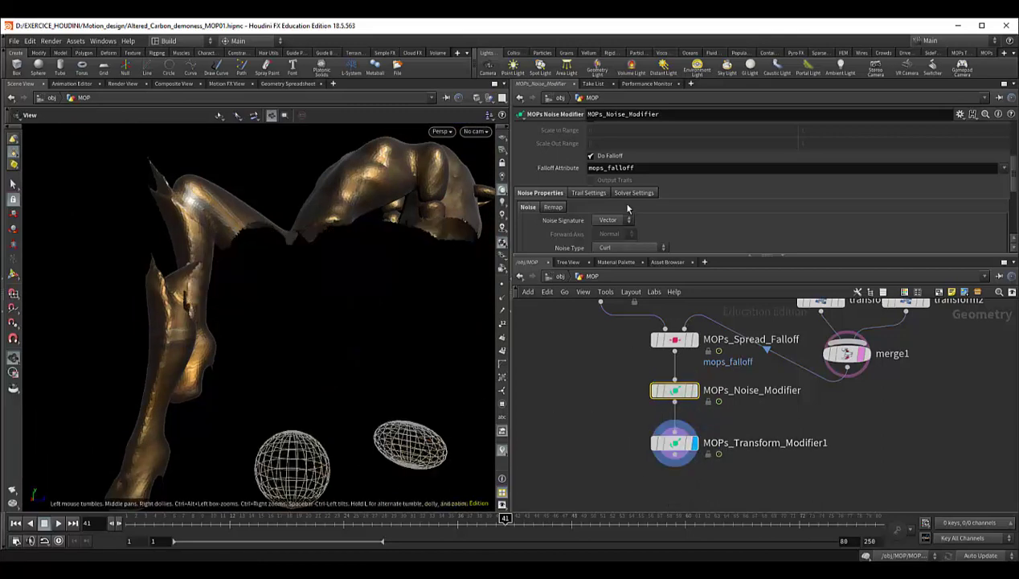
pyautogui.scroll(-2, 630, 205)
pyautogui.scroll(-1, 630, 205)
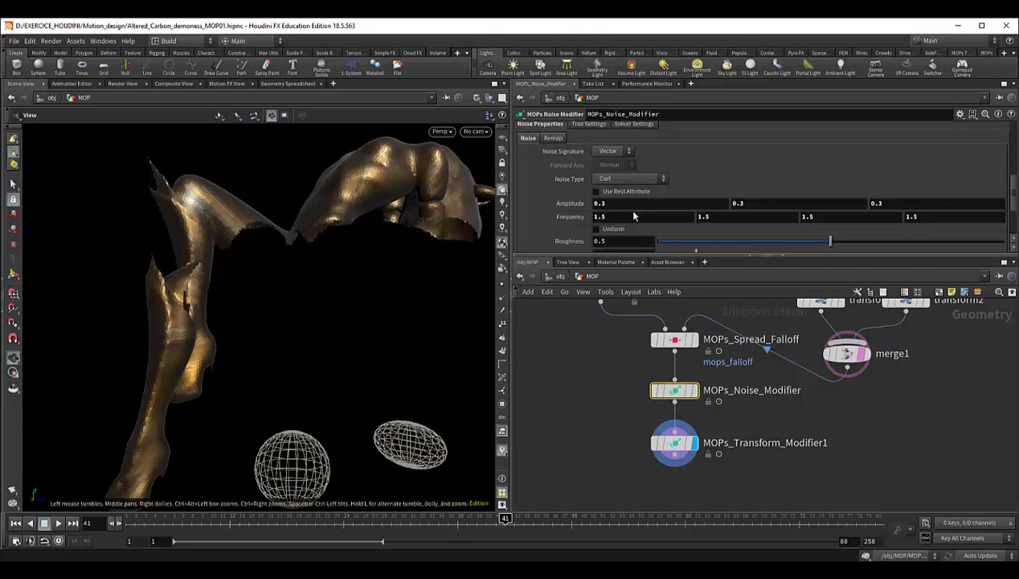
# Step: Inspect MOPs_Transform_Modifier1's Uniform Scale 0 driven by the mops_falloff attribute
pyautogui.click(674, 442)
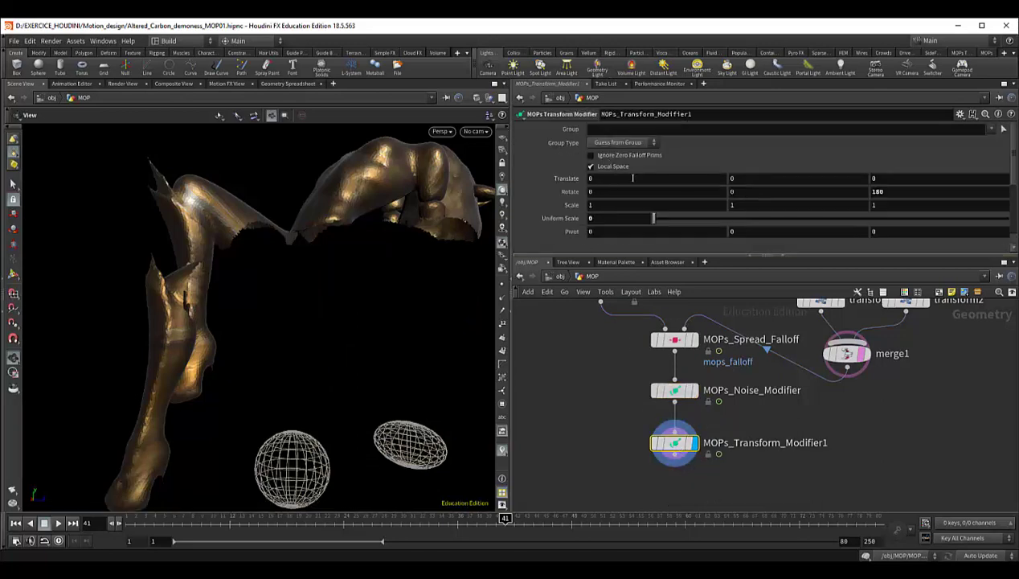
pyautogui.scroll(-1, 628, 177)
pyautogui.scroll(-1, 619, 196)
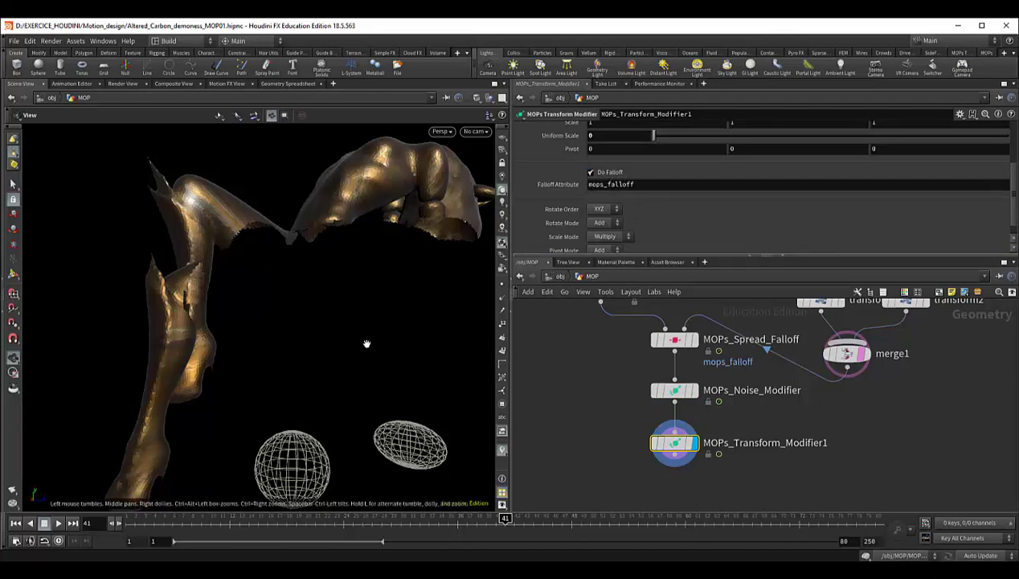
# Step: Go back to frame 5 and display the noise modifier result again
pyautogui.click(286, 517)
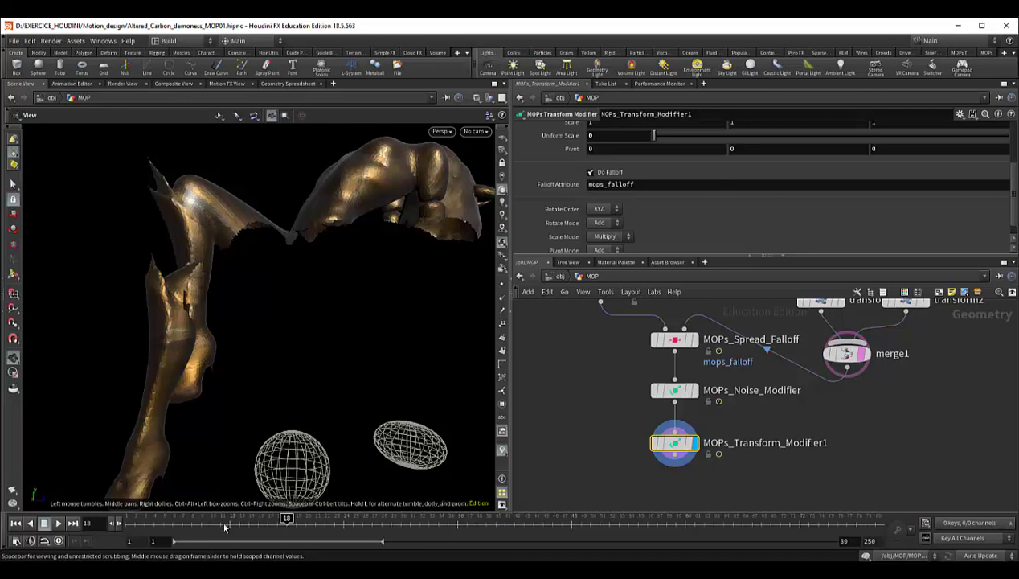
pyautogui.click(163, 519)
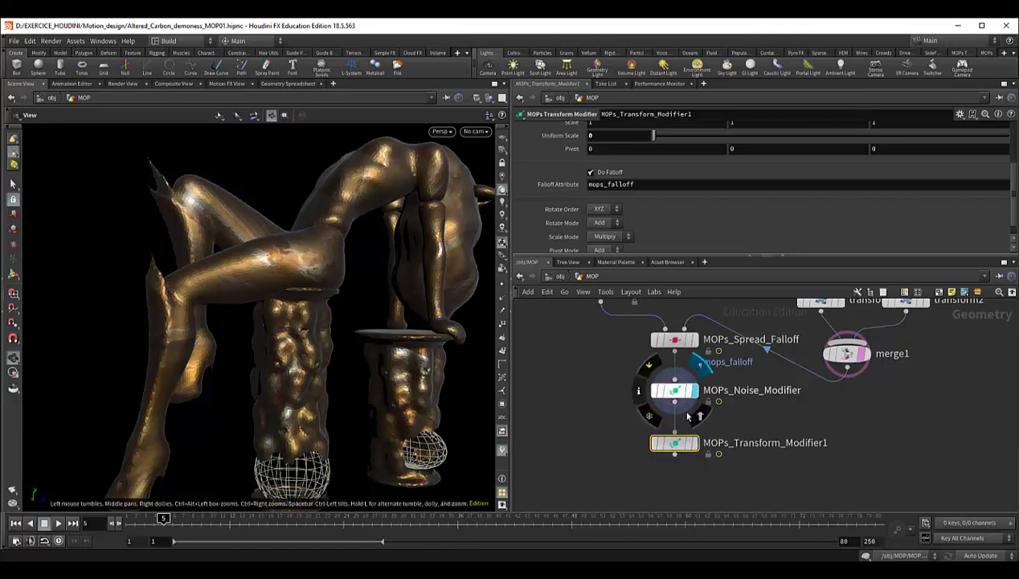
pyautogui.click(695, 391)
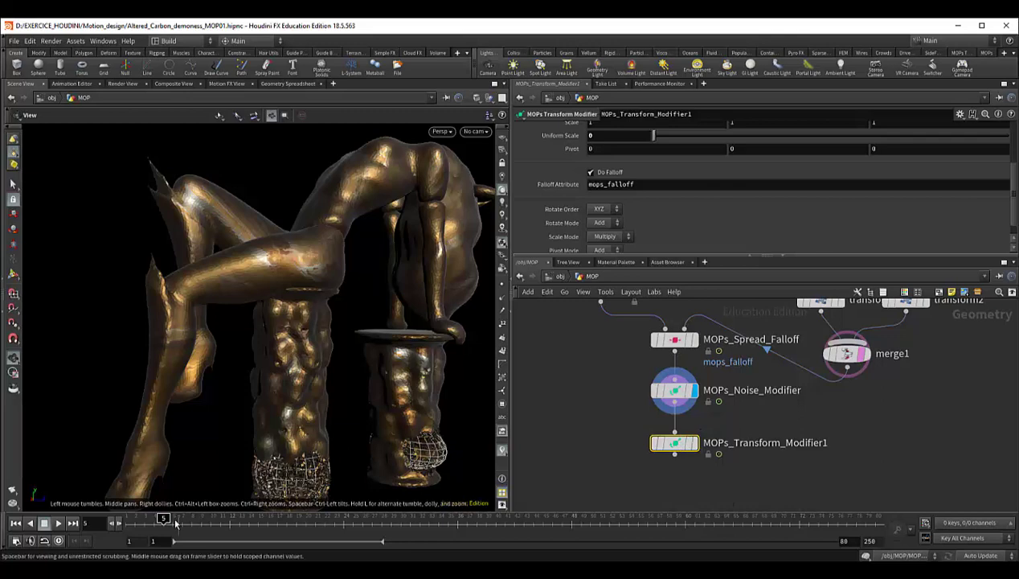
# Step: Scrub from frame 7 to 26 with MOPs_Transform_Modifier1 displayed as pillar shards shrink away
pyautogui.click(201, 517)
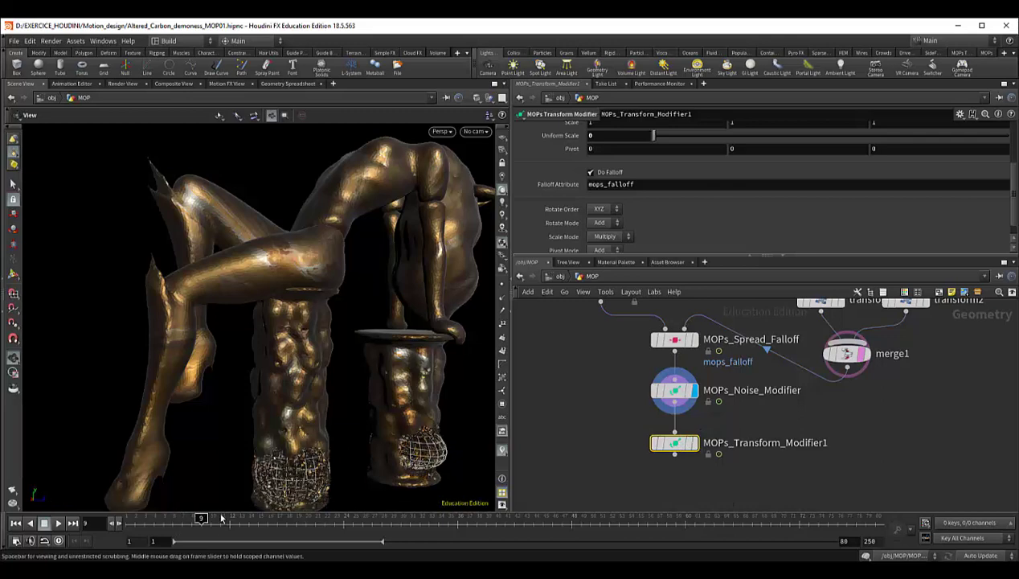
pyautogui.click(222, 518)
pyautogui.moveTo(220, 518); pyautogui.dragTo(249, 517)
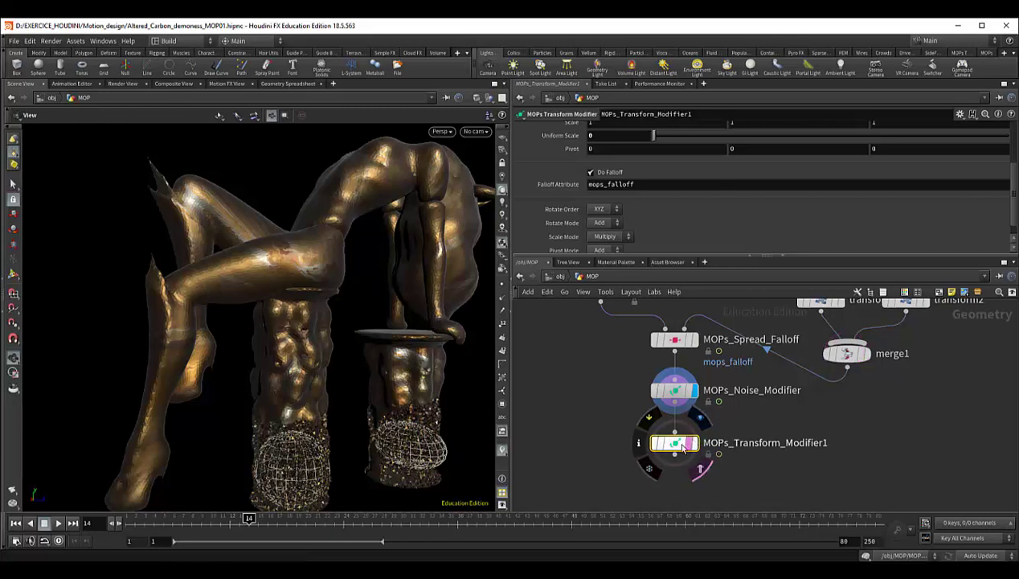
pyautogui.click(686, 442)
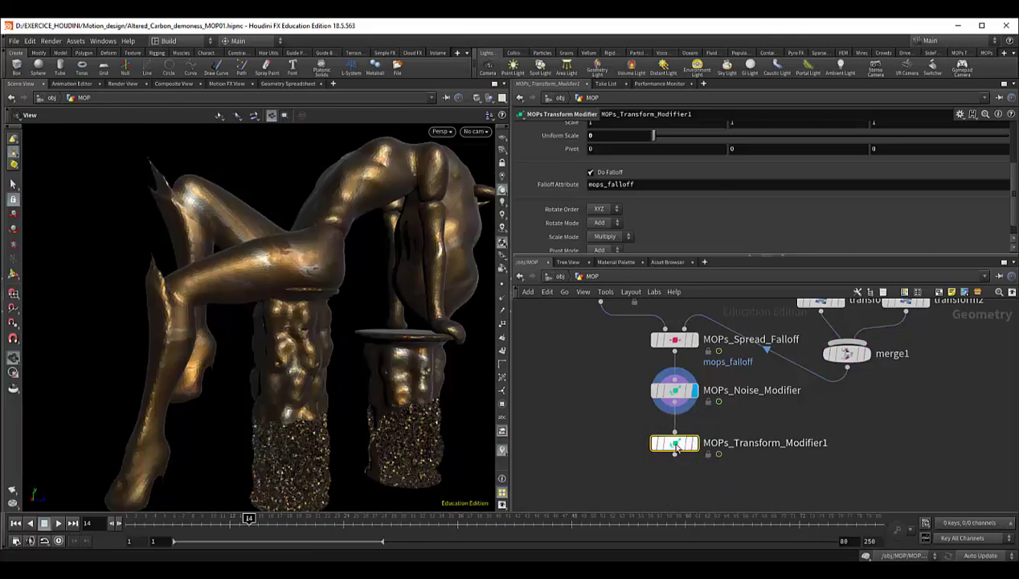
pyautogui.click(287, 518)
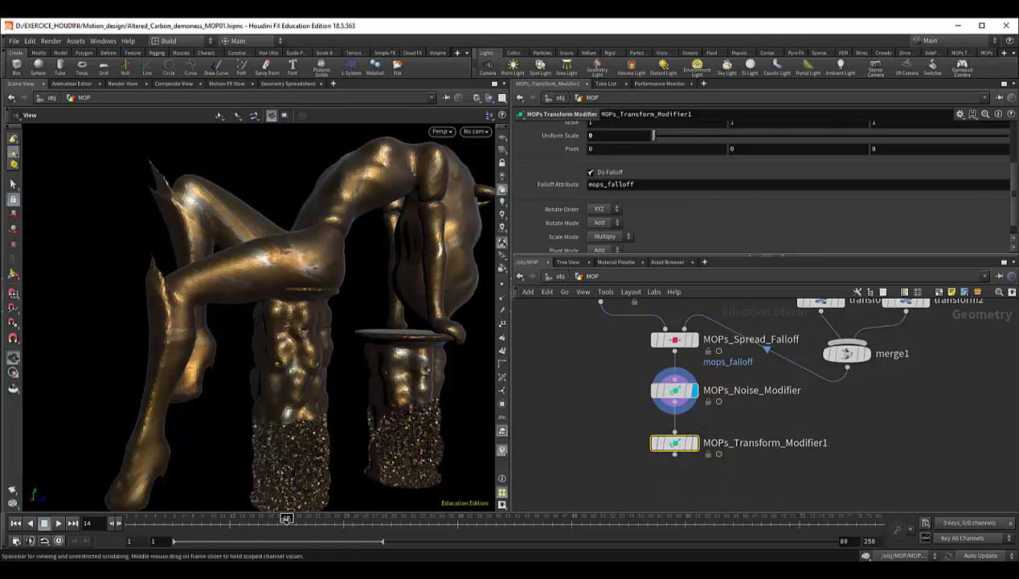
pyautogui.click(695, 445)
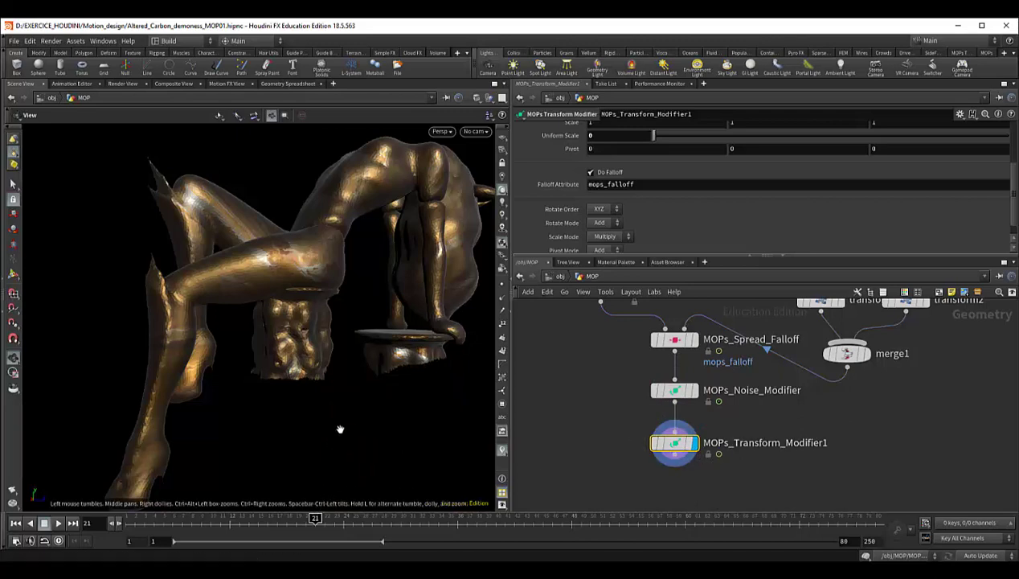
pyautogui.click(336, 517)
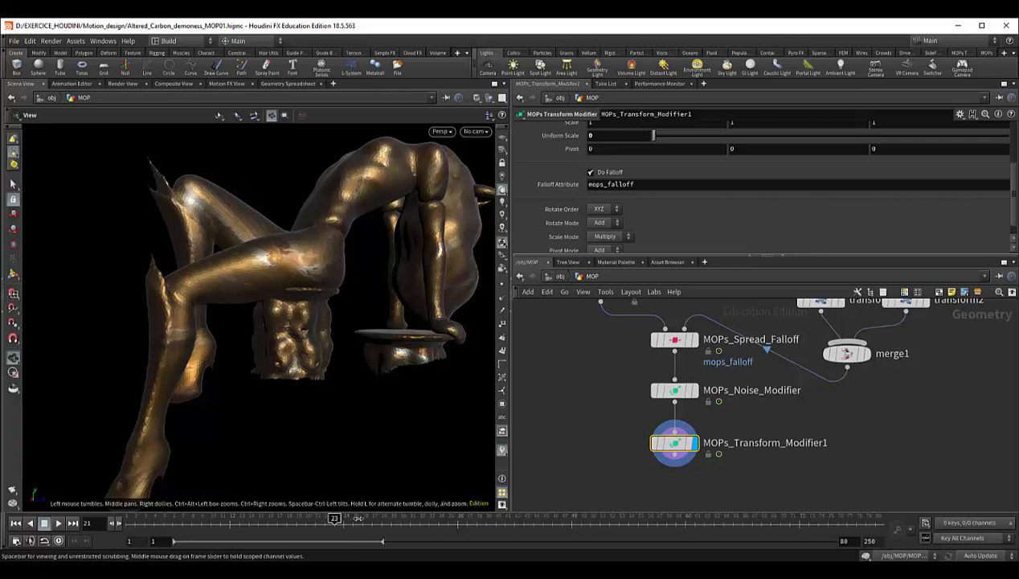
pyautogui.click(358, 518)
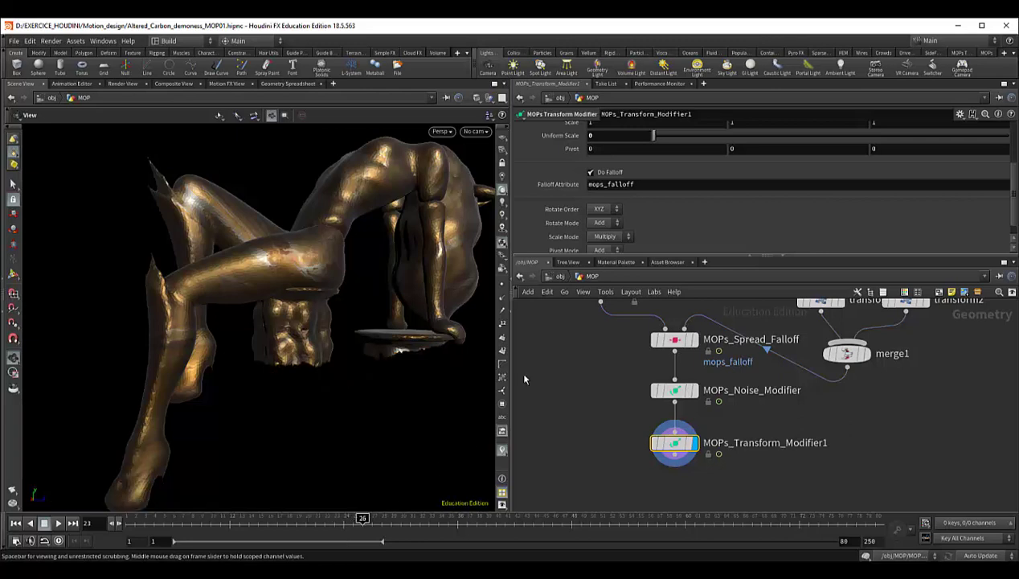
# Step: At /obj, display fil_desmoness and MOP again, then dive back into the MOP network
pyautogui.click(560, 277)
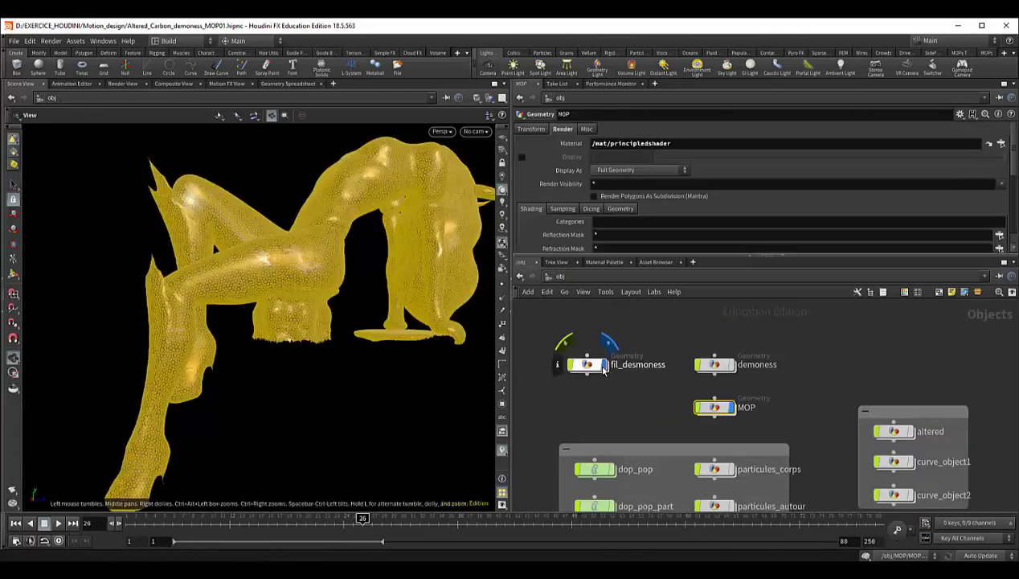
pyautogui.click(603, 367)
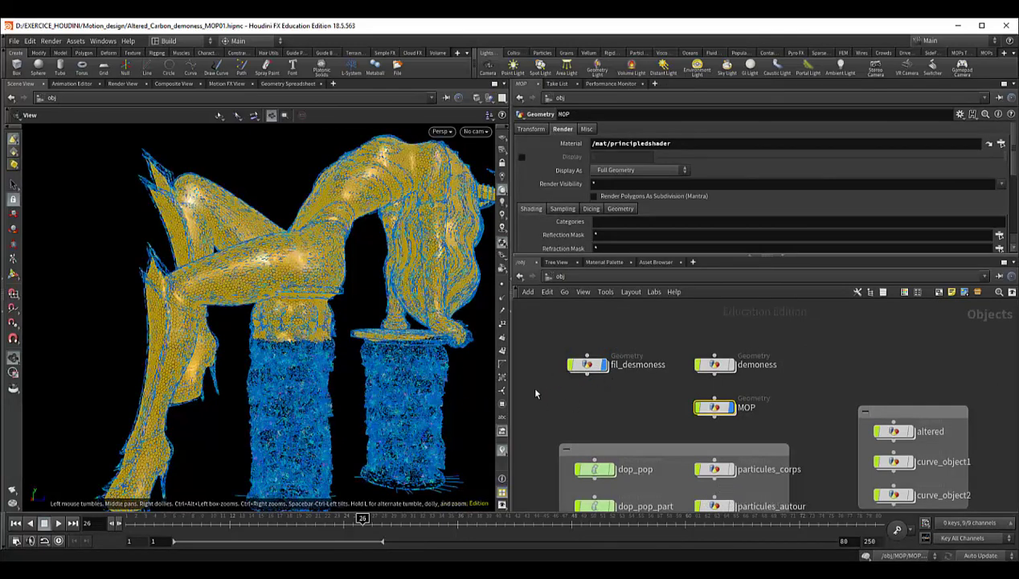
pyautogui.moveTo(715, 407)
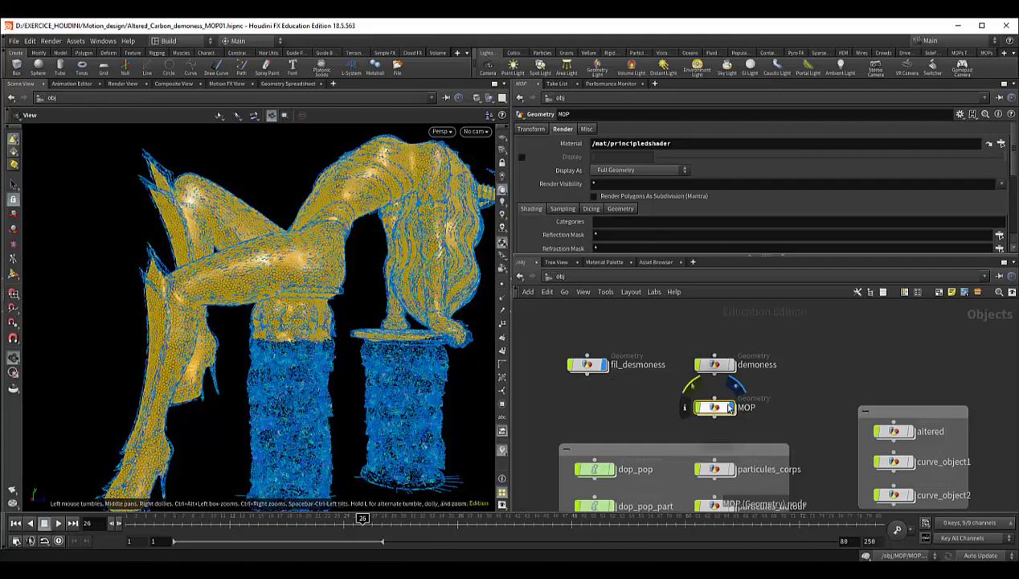
pyautogui.click(728, 407)
pyautogui.doubleClick(717, 408)
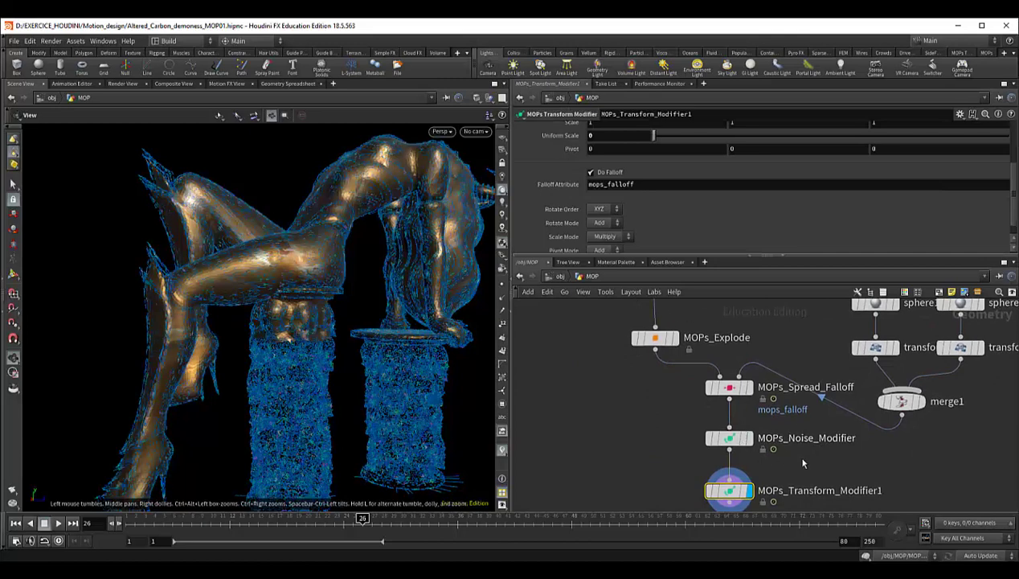
# Step: Pan the node graph to frame MOPs_Explode through MOPs_Transform_Modifier1
pyautogui.moveTo(806, 470); pyautogui.dragTo(751, 445, button='middle')
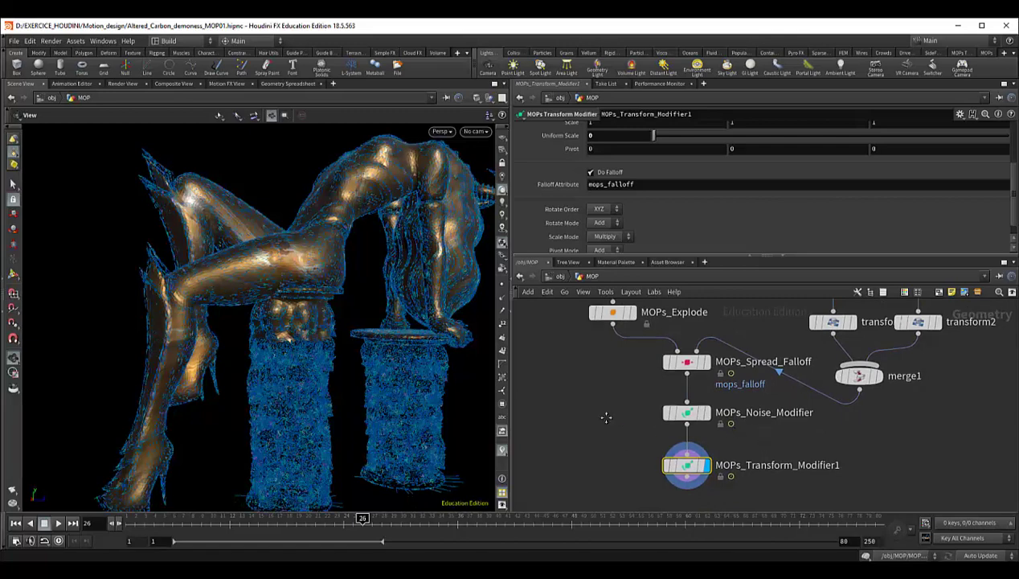
pyautogui.moveTo(606, 417)
pyautogui.mouseDown(button='middle')
pyautogui.moveTo(628, 446)
pyautogui.moveTo(616, 417)
pyautogui.mouseUp(button='middle')
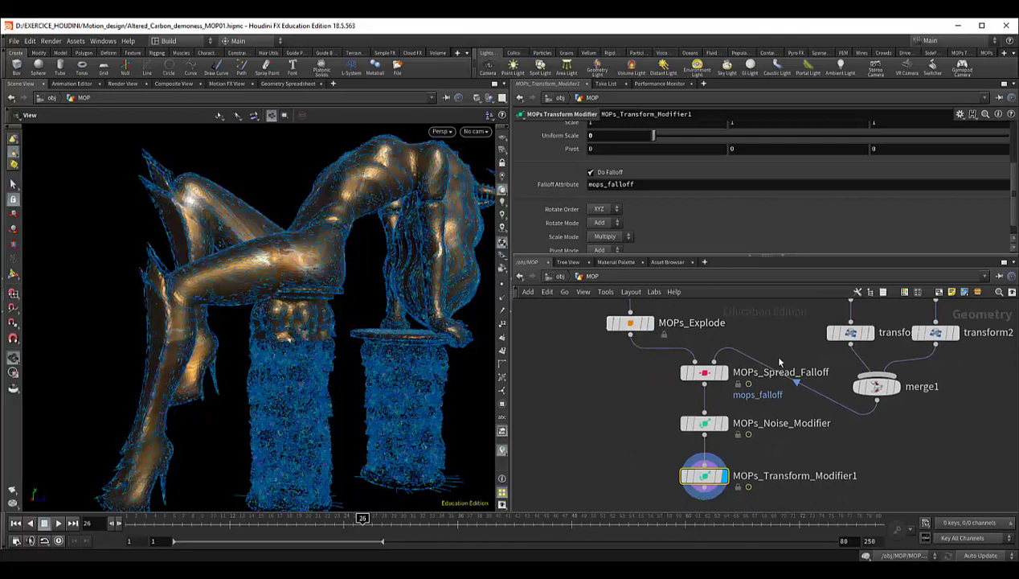